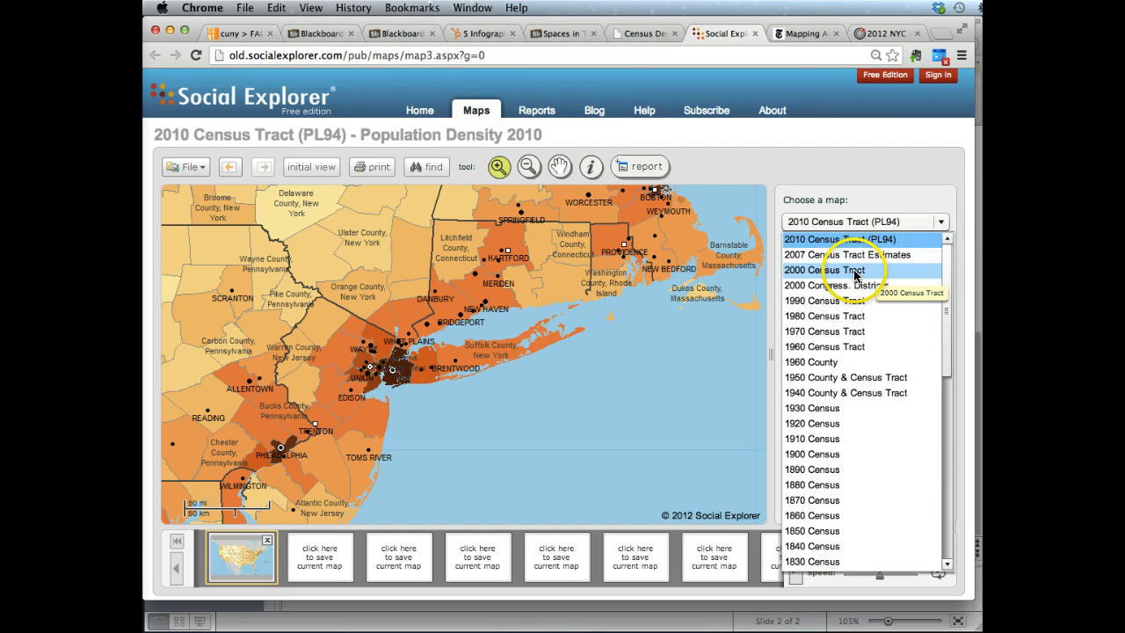
Step: Set the map to the 2000 Census Tract data, category Race, showing % Hispanic
left_click(858, 275)
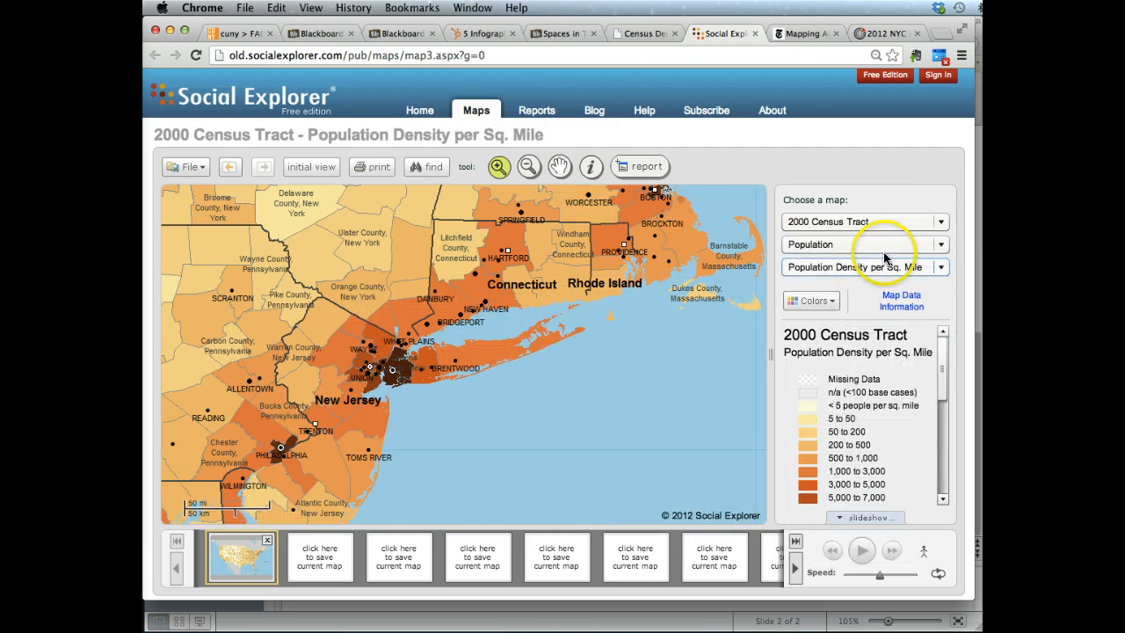
left_click(939, 245)
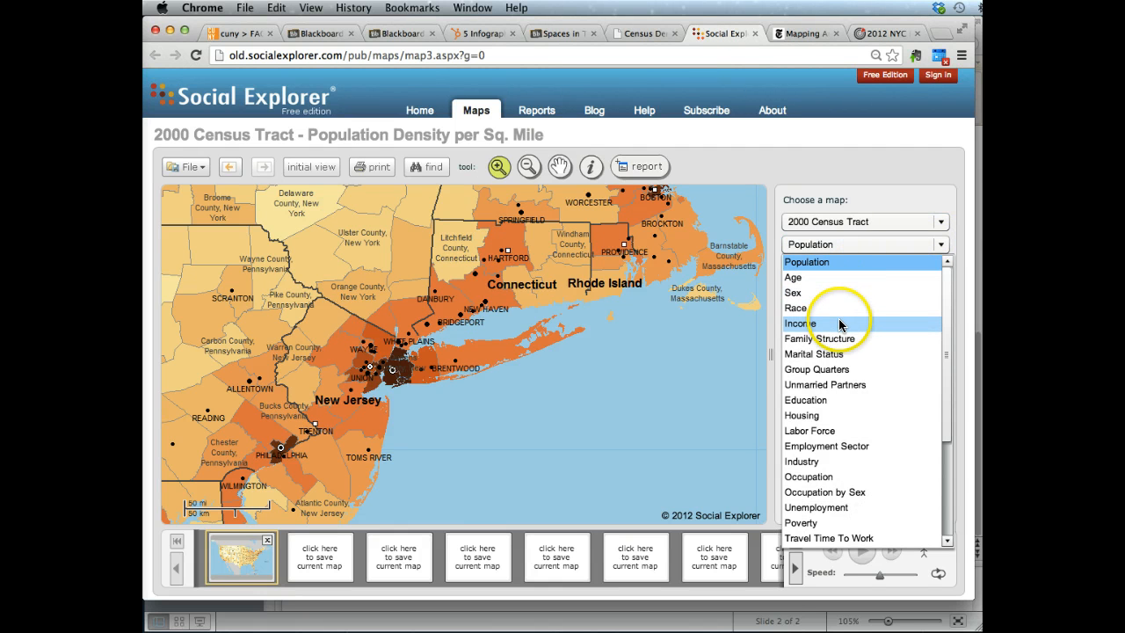
key("Up")
key("Up")
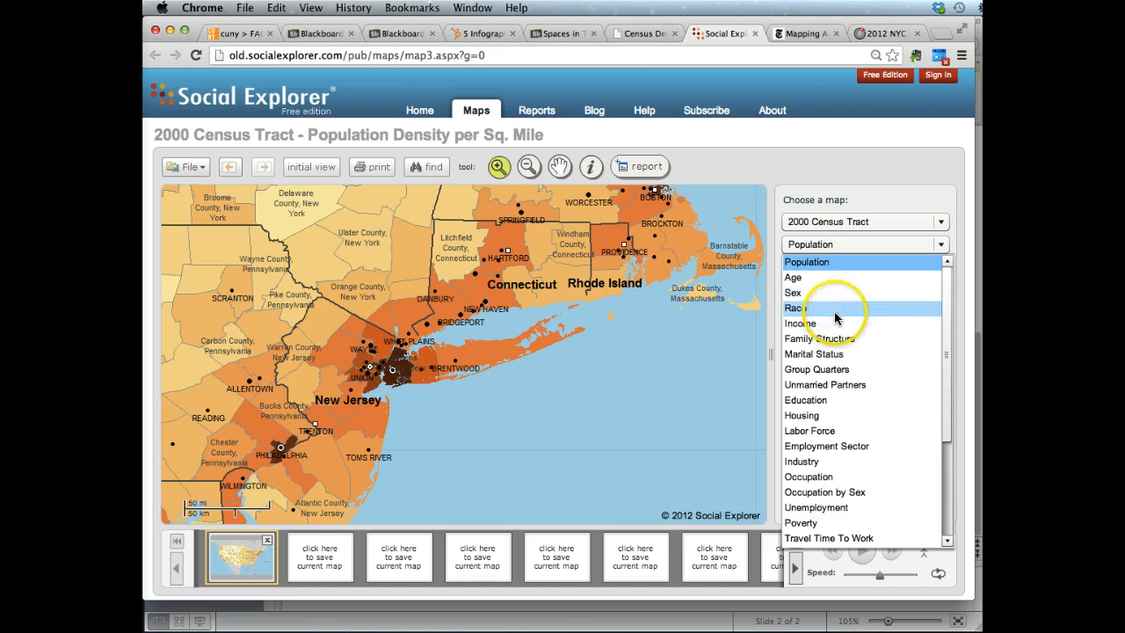
left_click(836, 308)
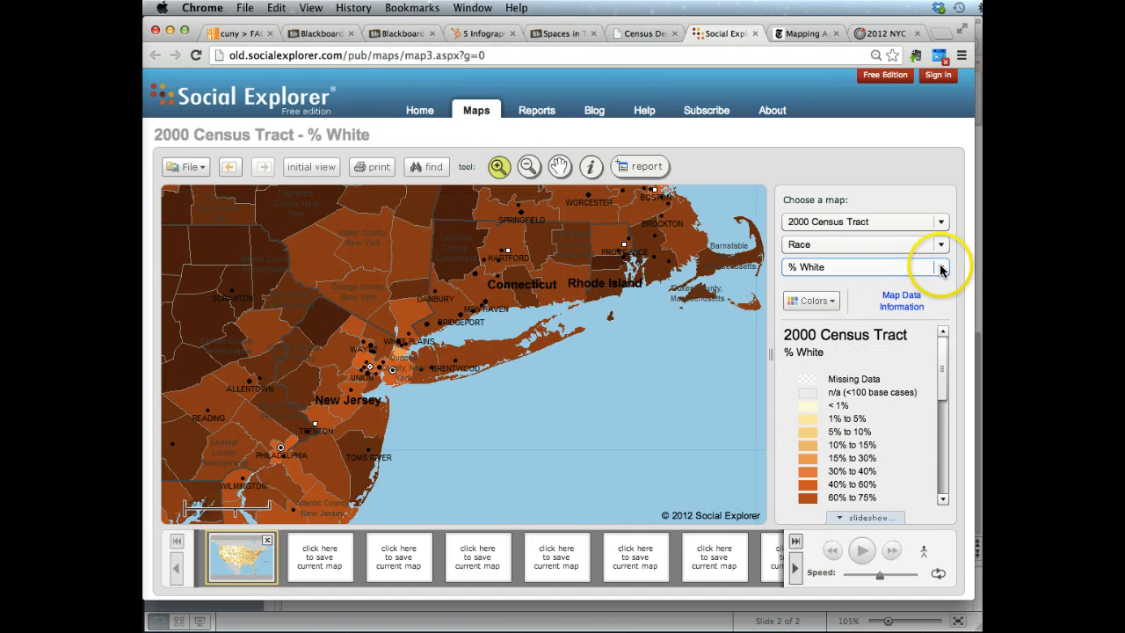
left_click(941, 267)
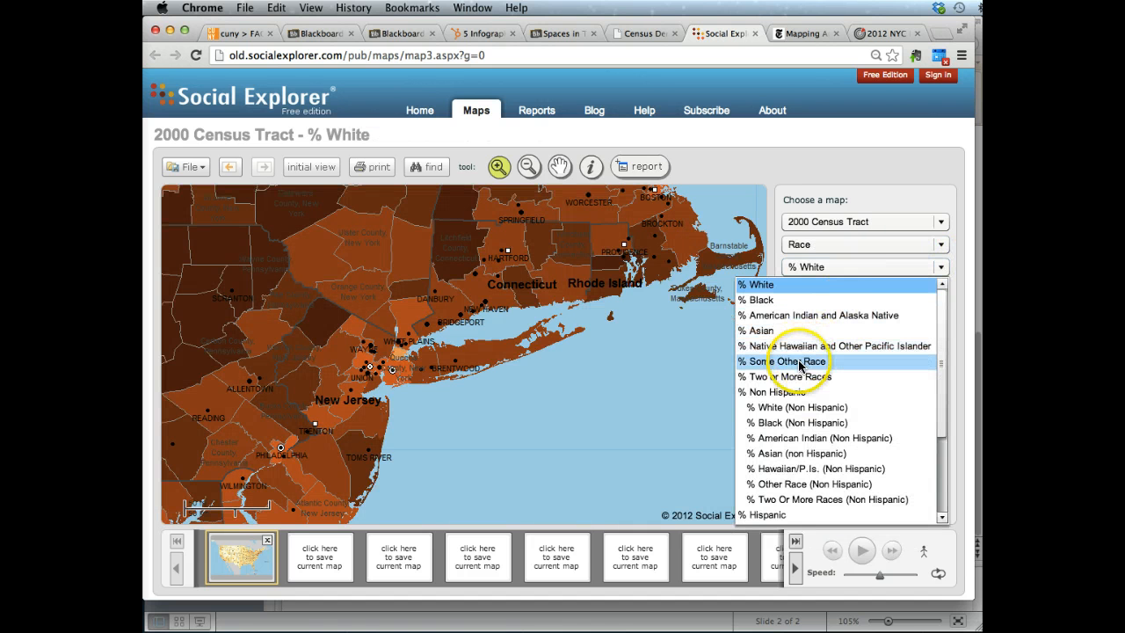
left_click(770, 516)
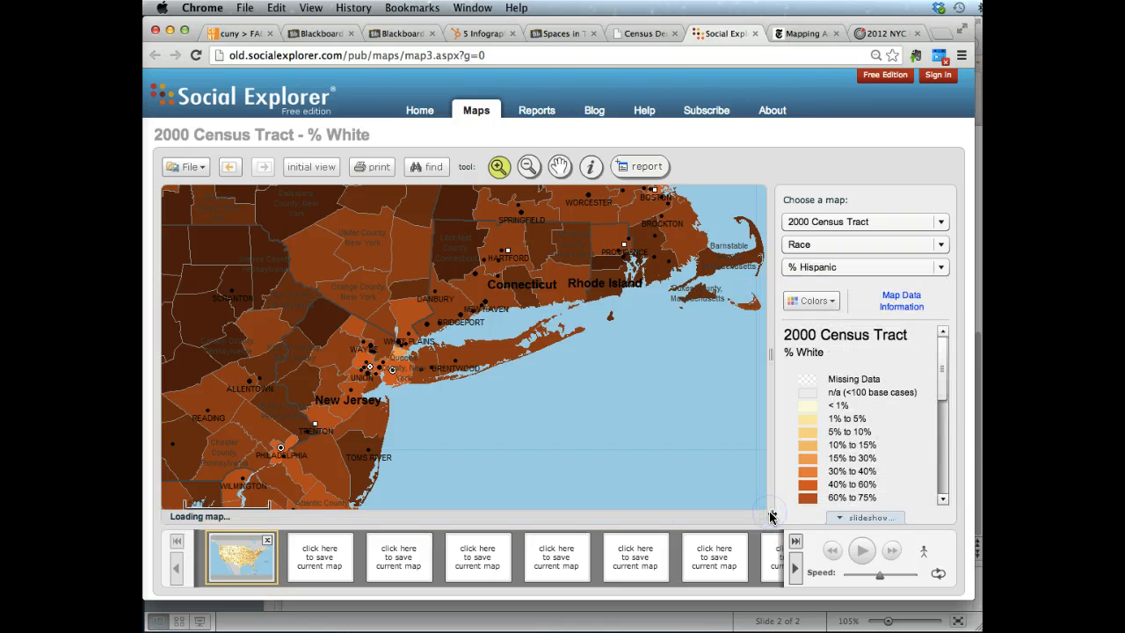
Step: Zoom and pan the map to frame the New York City metropolitan area, and open its printable version
left_click_drag(347, 330, 486, 421)
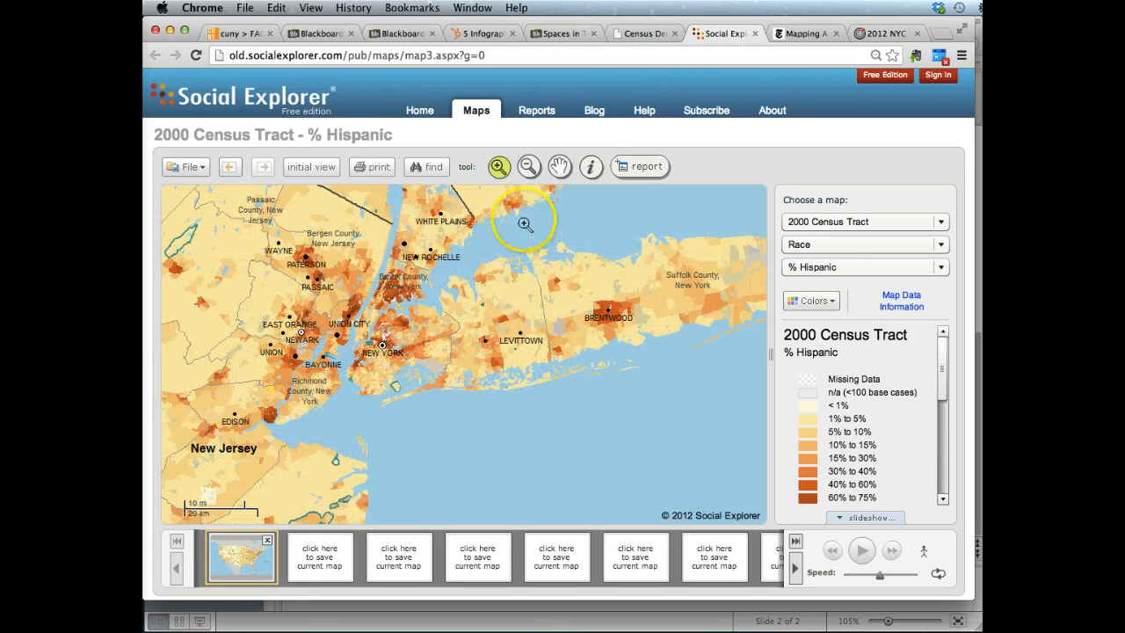
left_click(560, 166)
left_click_drag(392, 306, 484, 390)
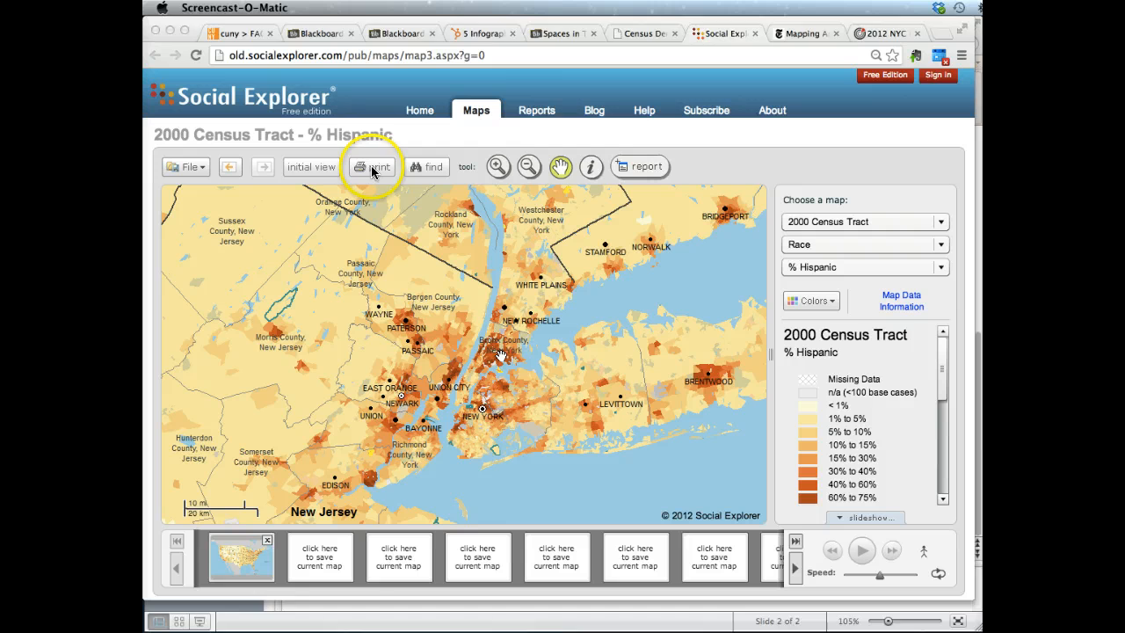
left_click(372, 171)
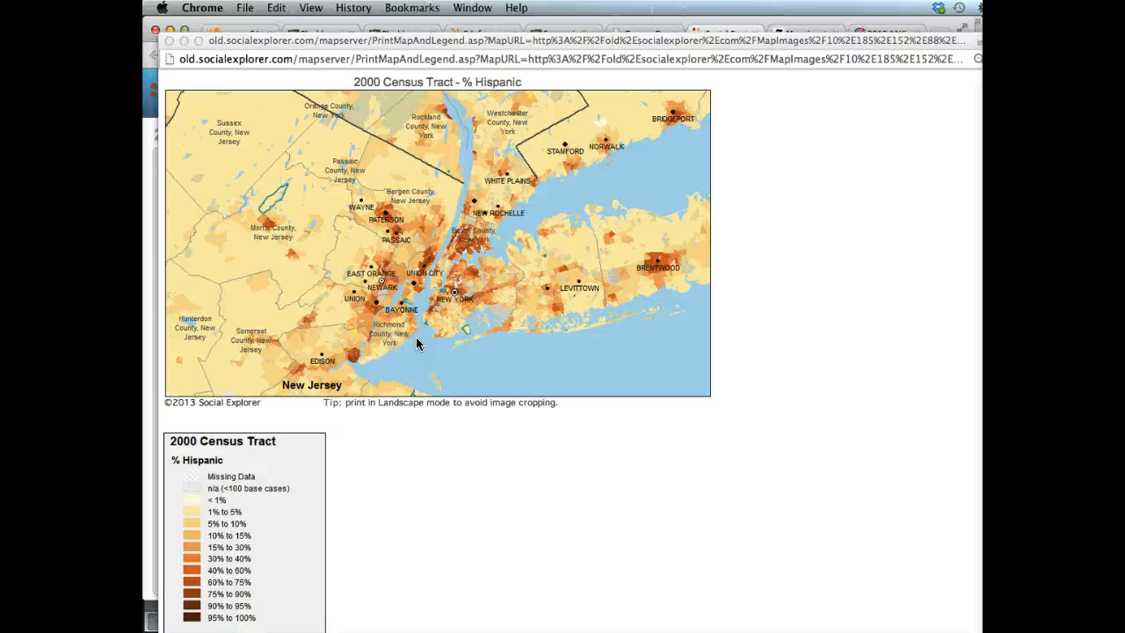
Step: Save the printable map and legend as a PDF on the Desktop under the suggested name, replacing the existing file
left_click(465, 528)
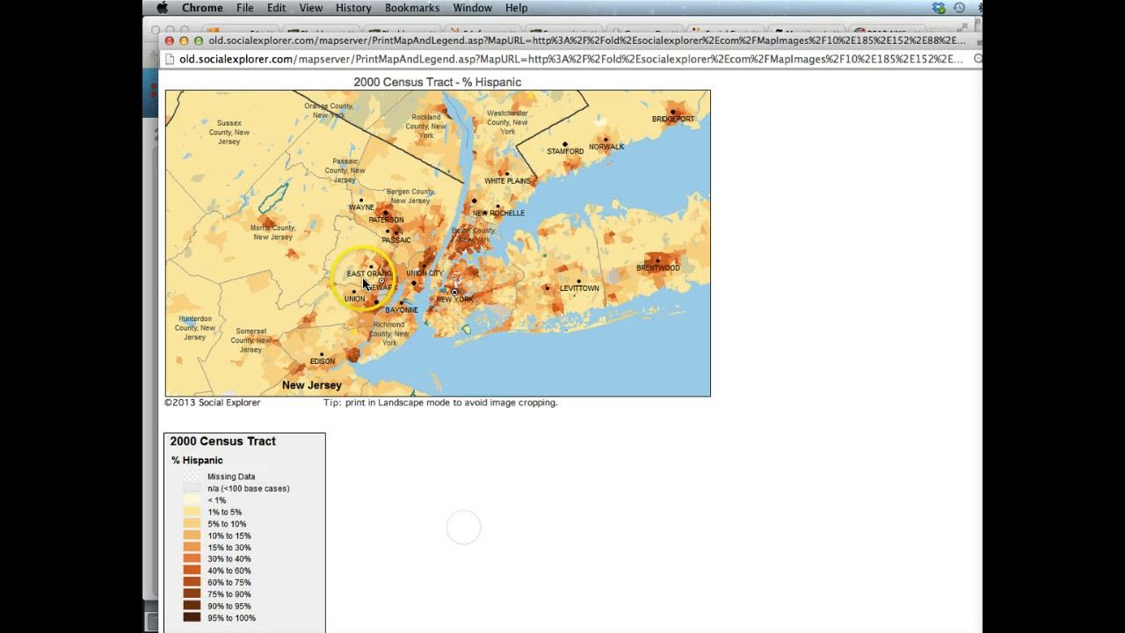
left_click(246, 12)
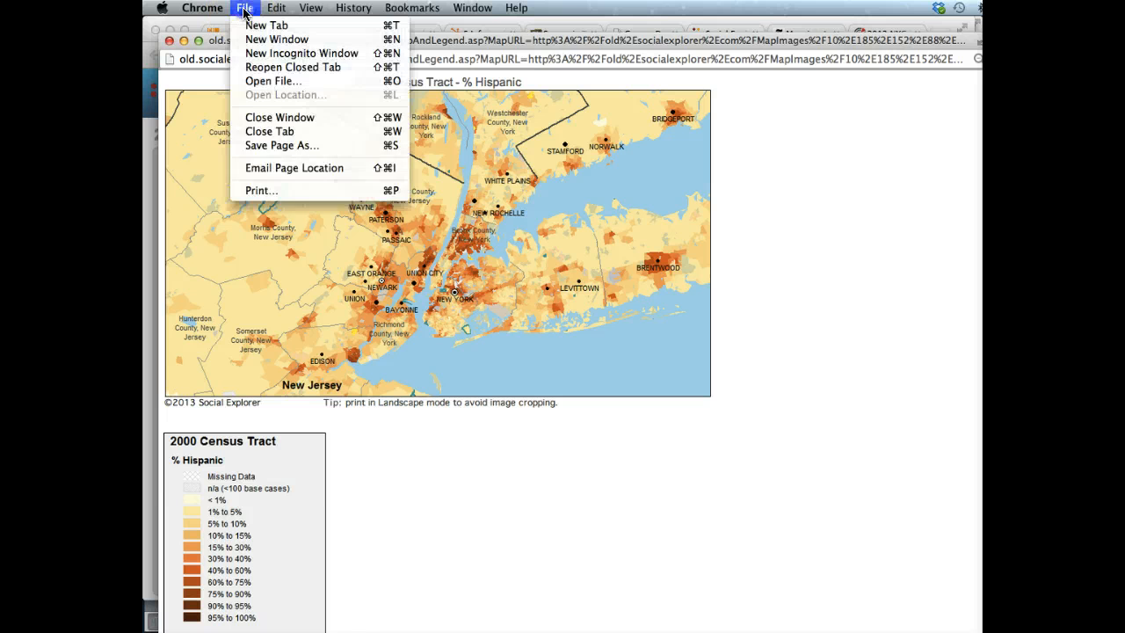
left_click(252, 191)
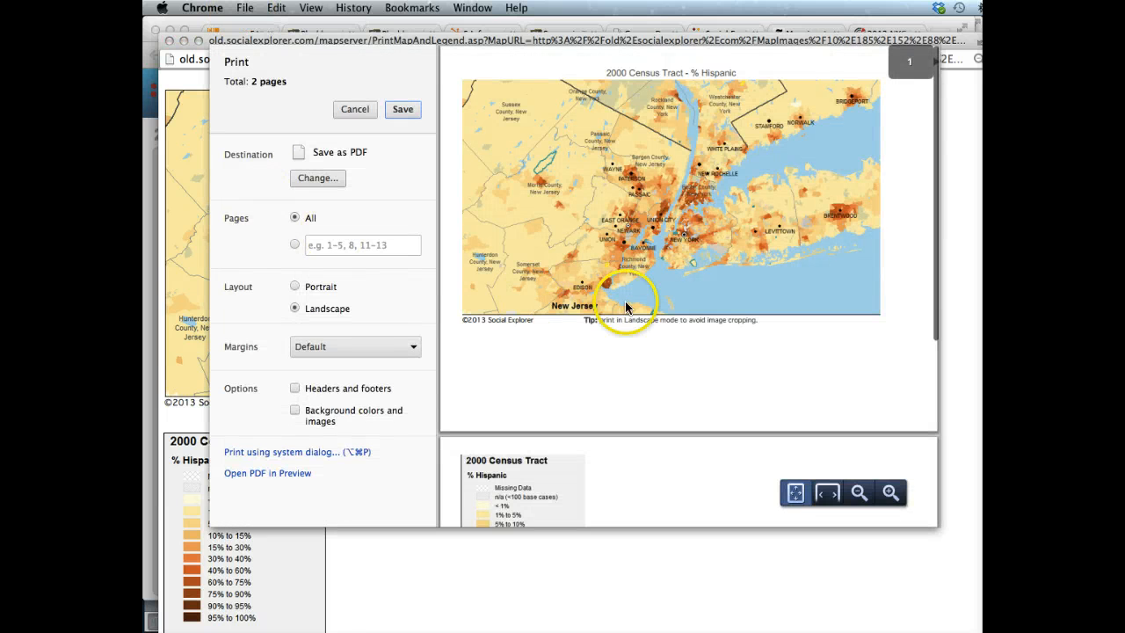
scroll(696, 343, "down", 5)
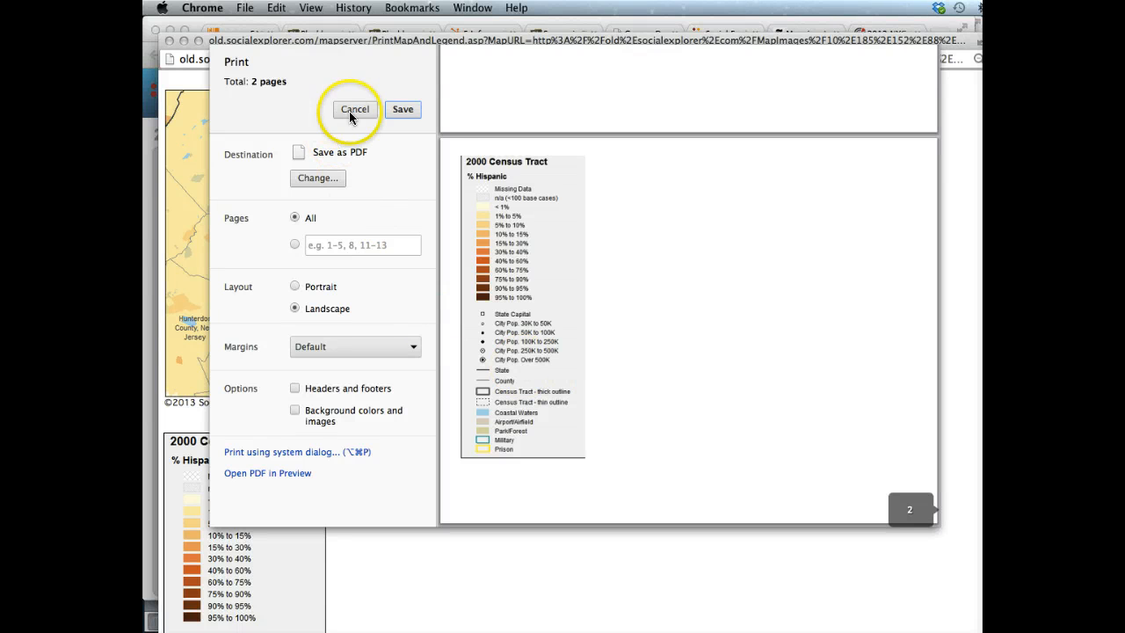
left_click(405, 109)
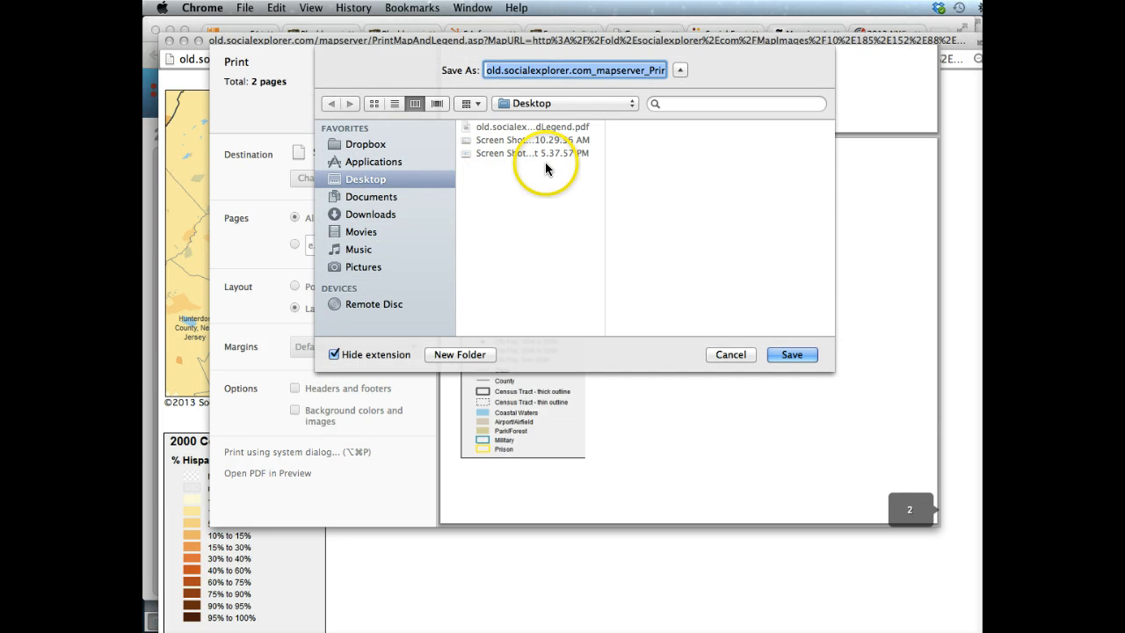
left_click(388, 181)
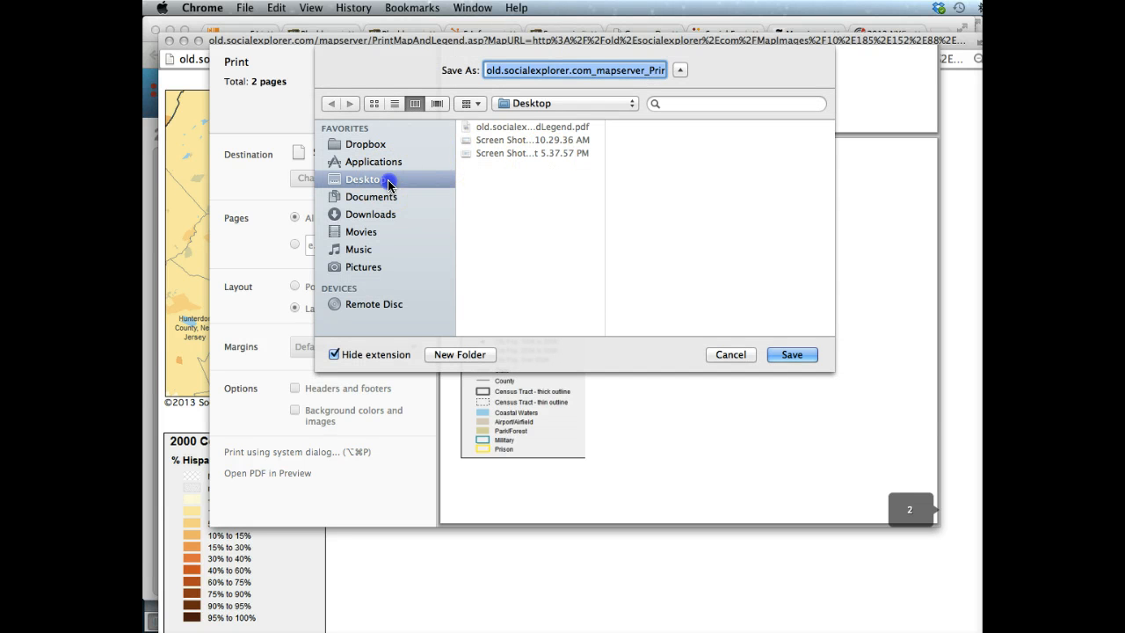
left_click(789, 354)
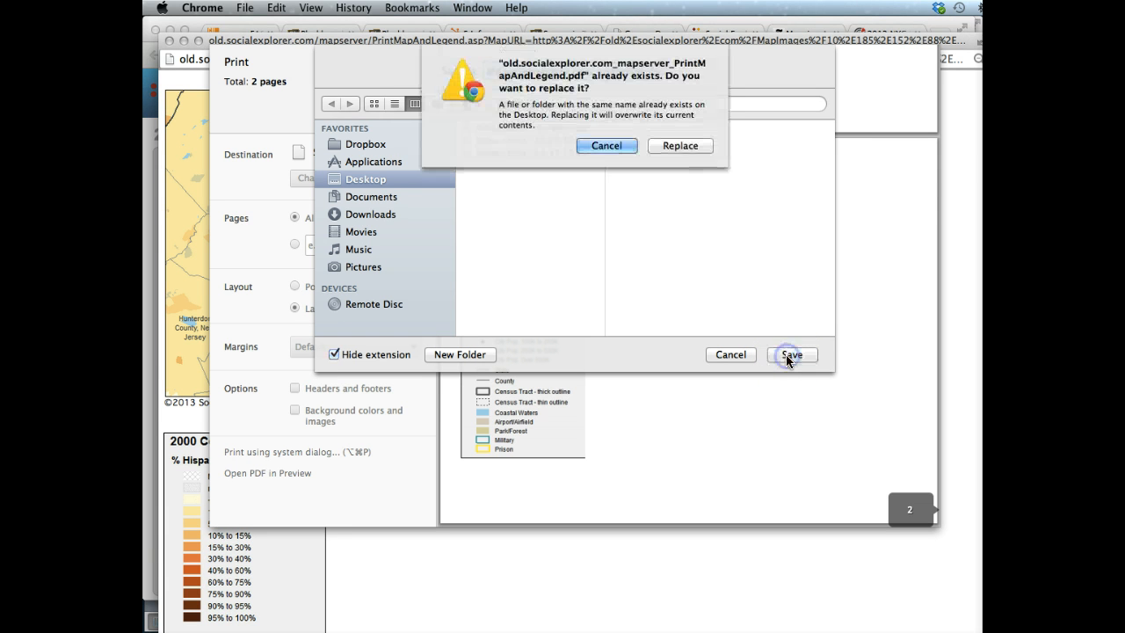
left_click(670, 151)
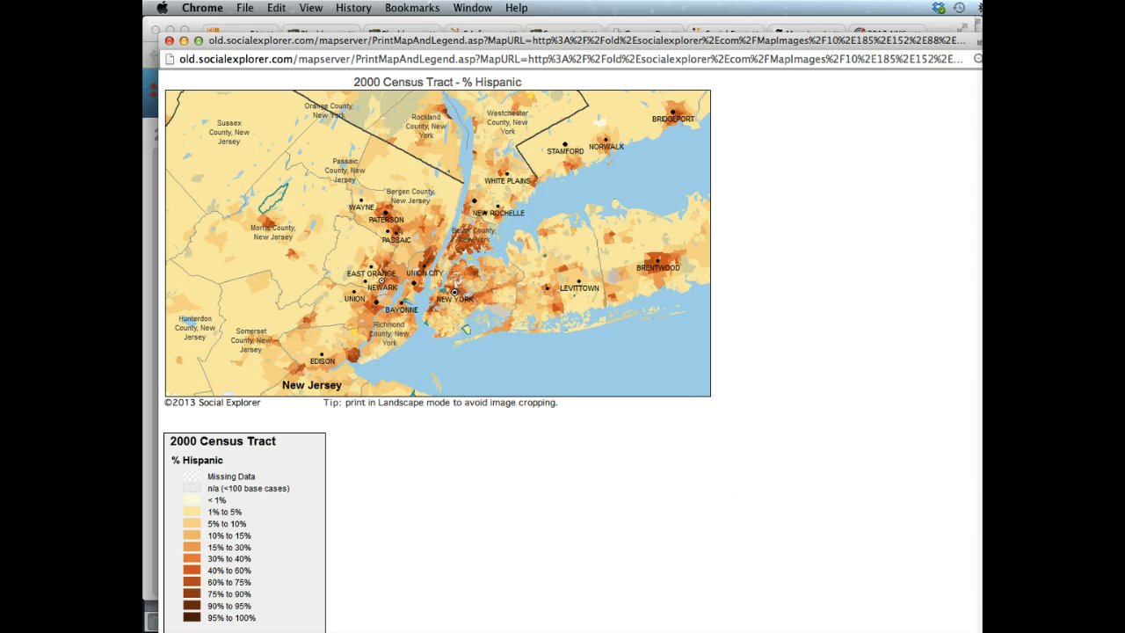
Step: Switch to PowerPoint and insert page 1 of the PDF old.socialexplorer.com_mapserver_PrintMapAndLegend.pdf from the Desktop onto blank slide 2
key("super+Tab")
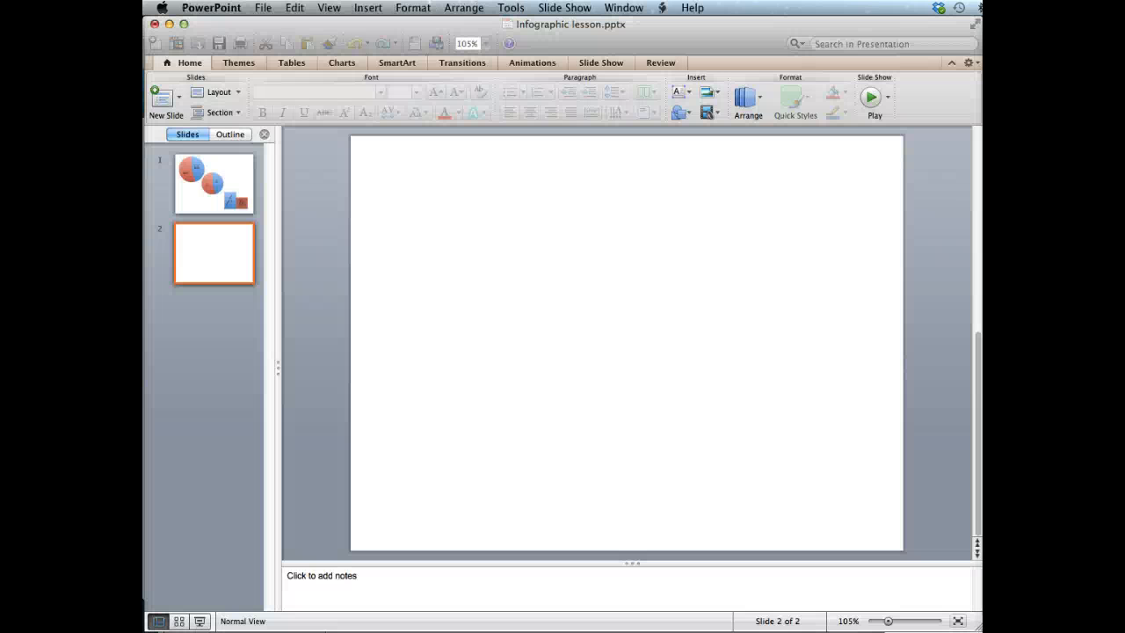
left_click(653, 308)
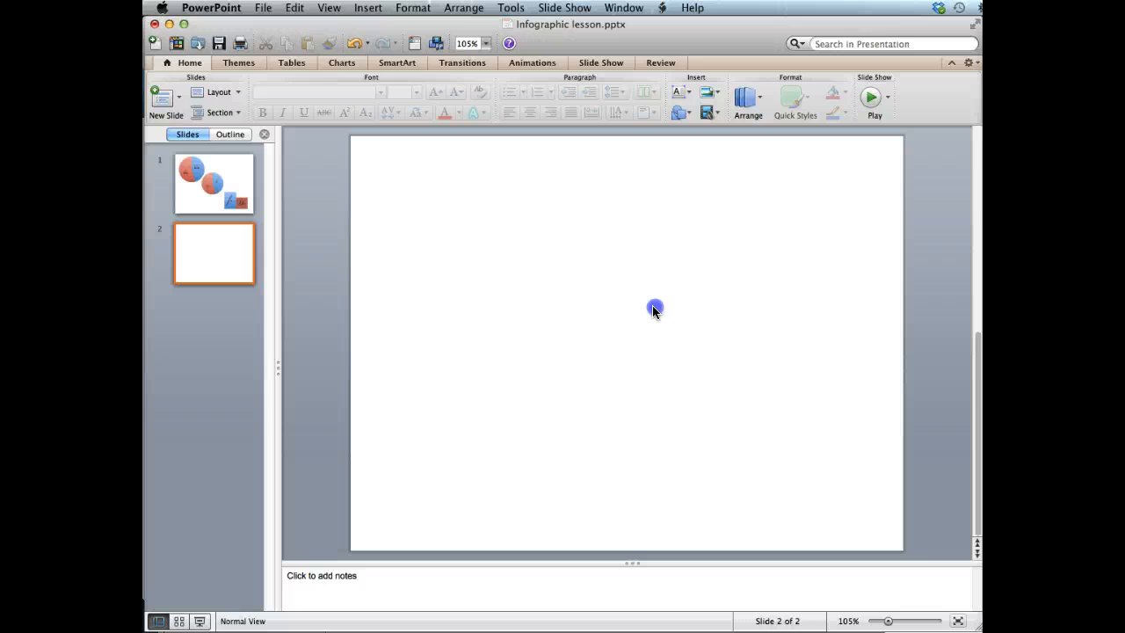
left_click(366, 9)
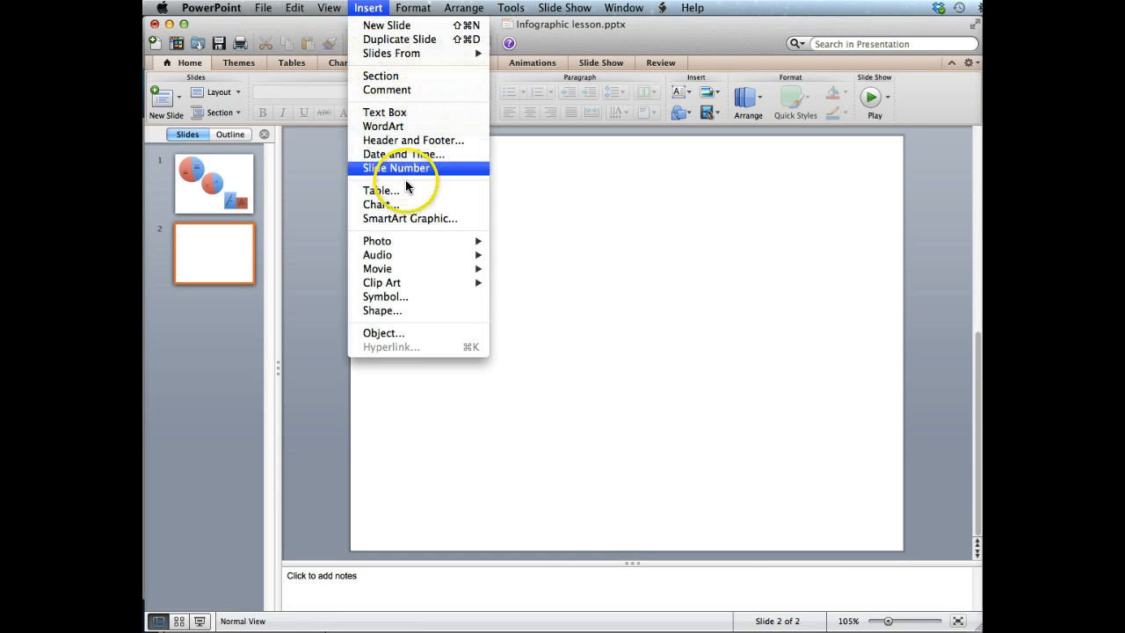
mouse_move(431, 255)
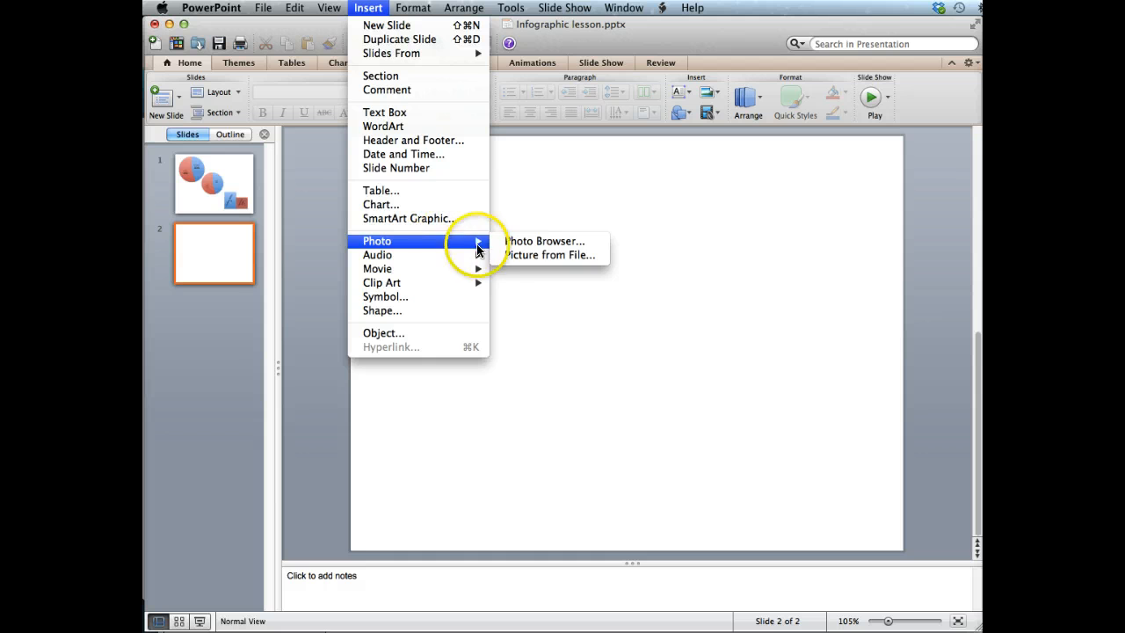
left_click(525, 256)
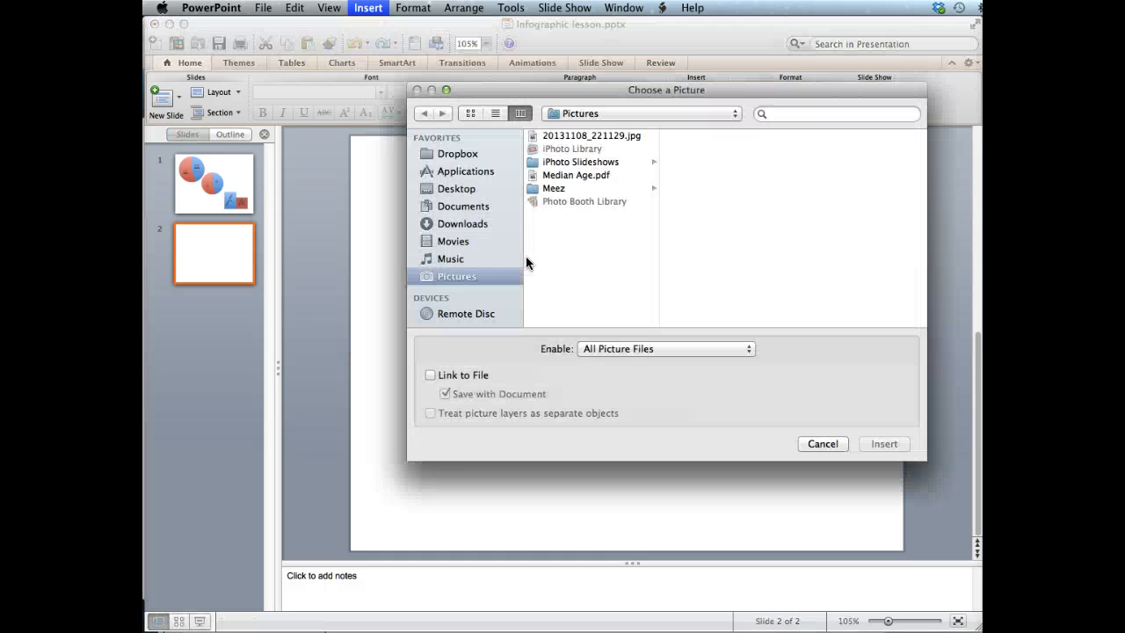
left_click(448, 188)
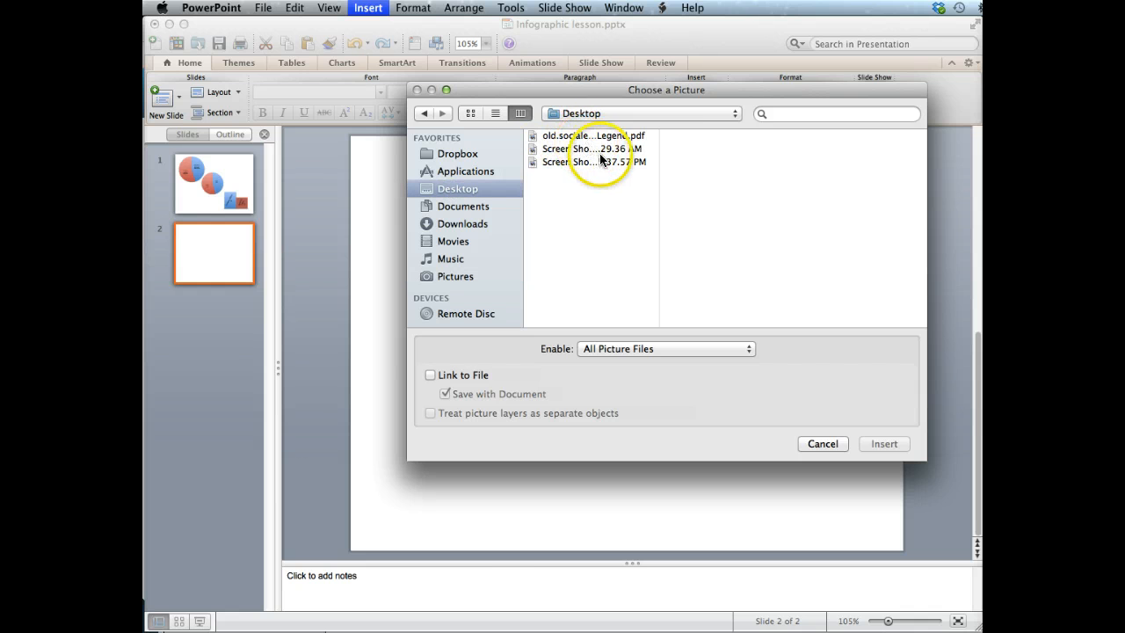
left_click(561, 136)
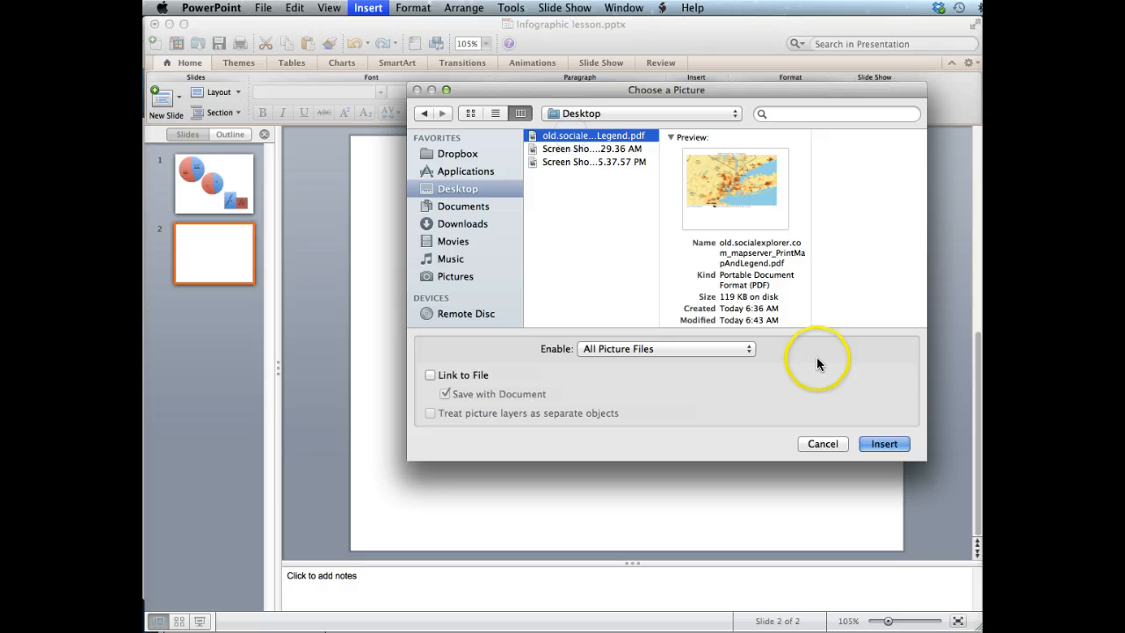
left_click(883, 444)
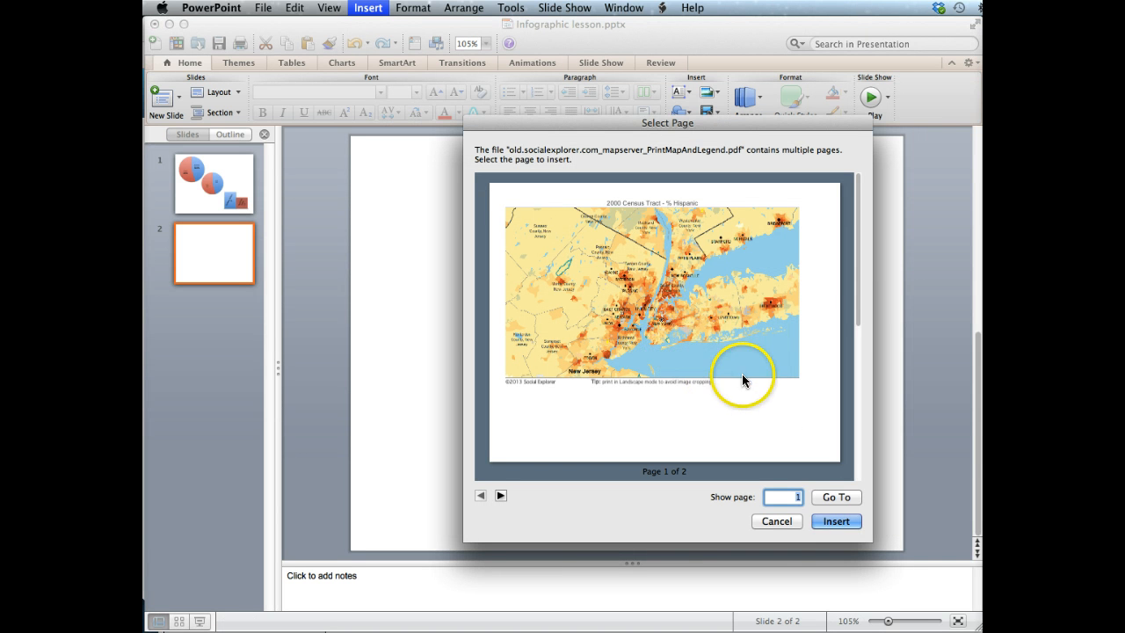
left_click(834, 521)
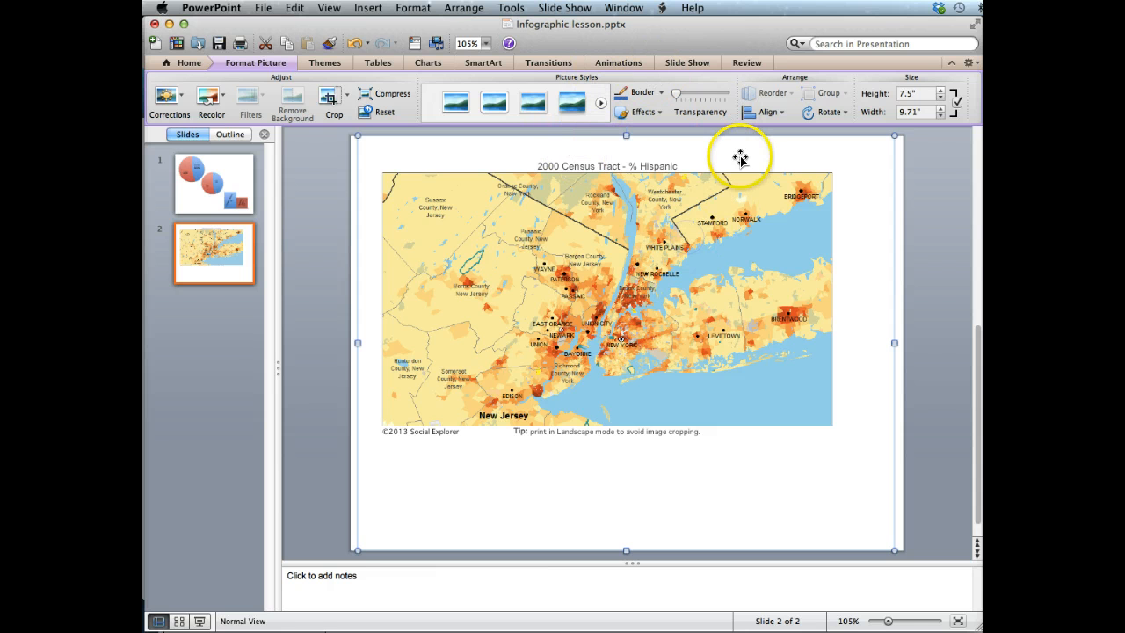
left_click(255, 62)
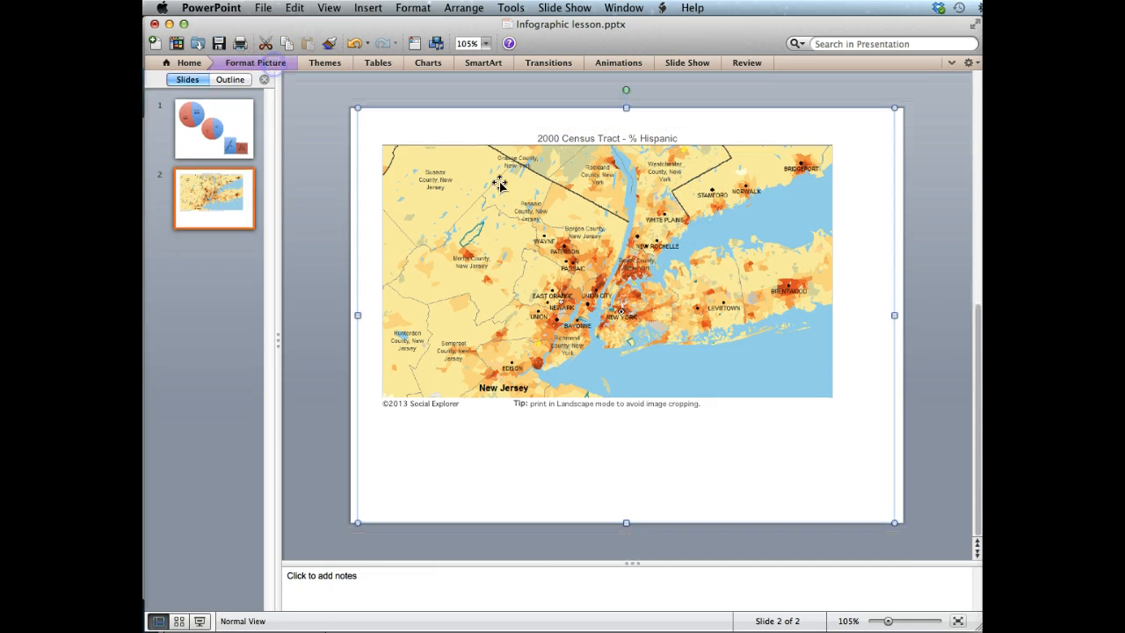
right_click(481, 208)
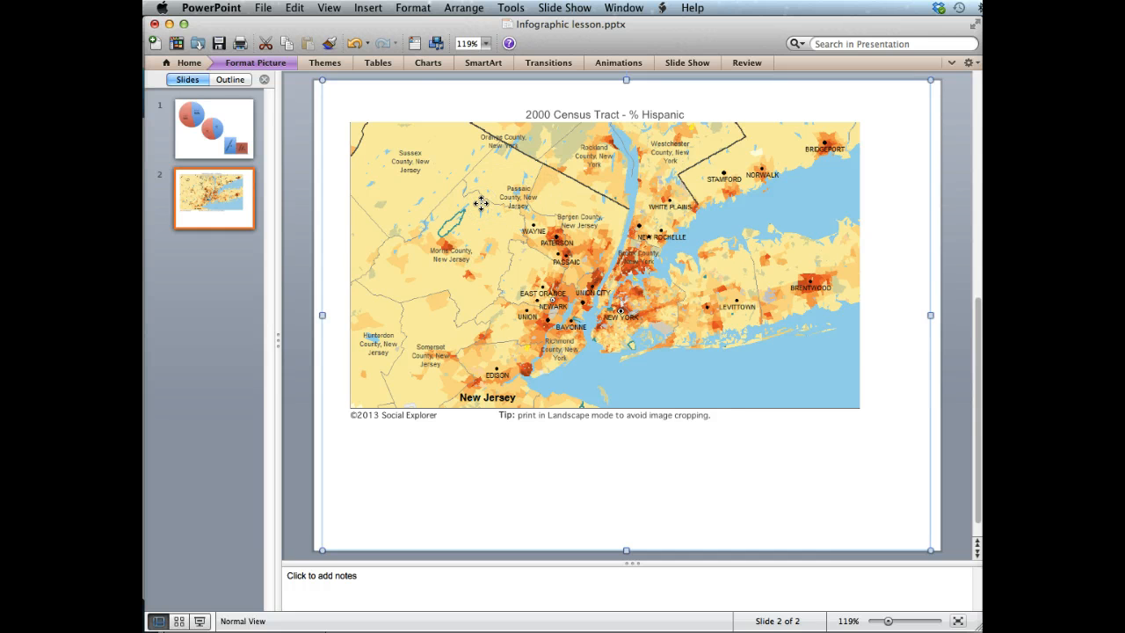
left_click(264, 62)
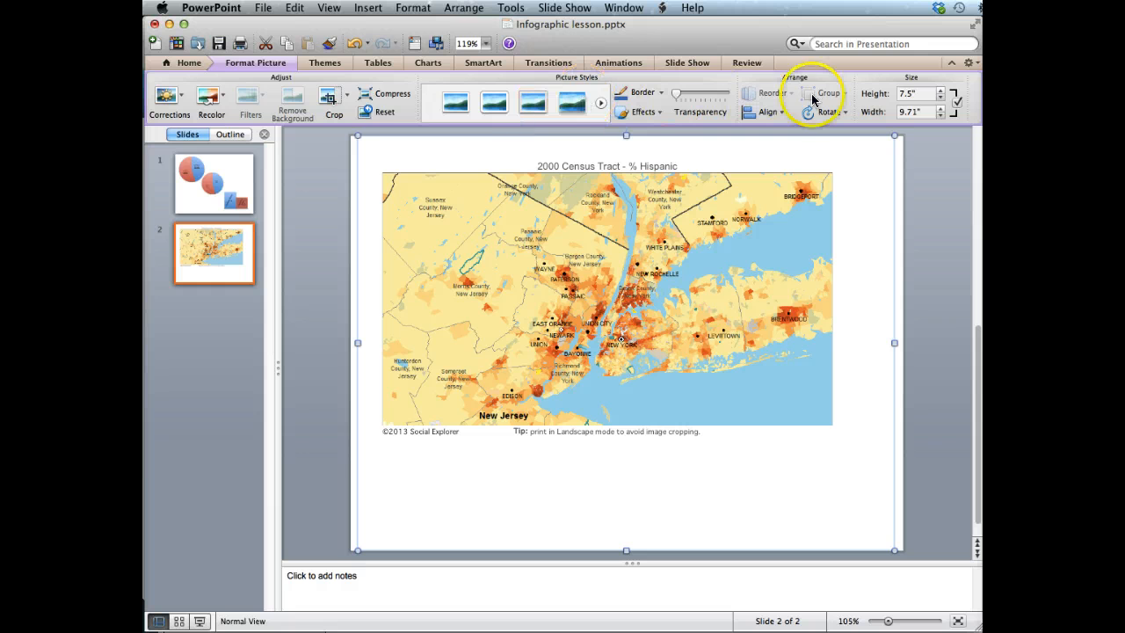
Step: Crop the inserted map on all four sides around New York City, to about 2.25" high and 2.95" wide
left_click(327, 97)
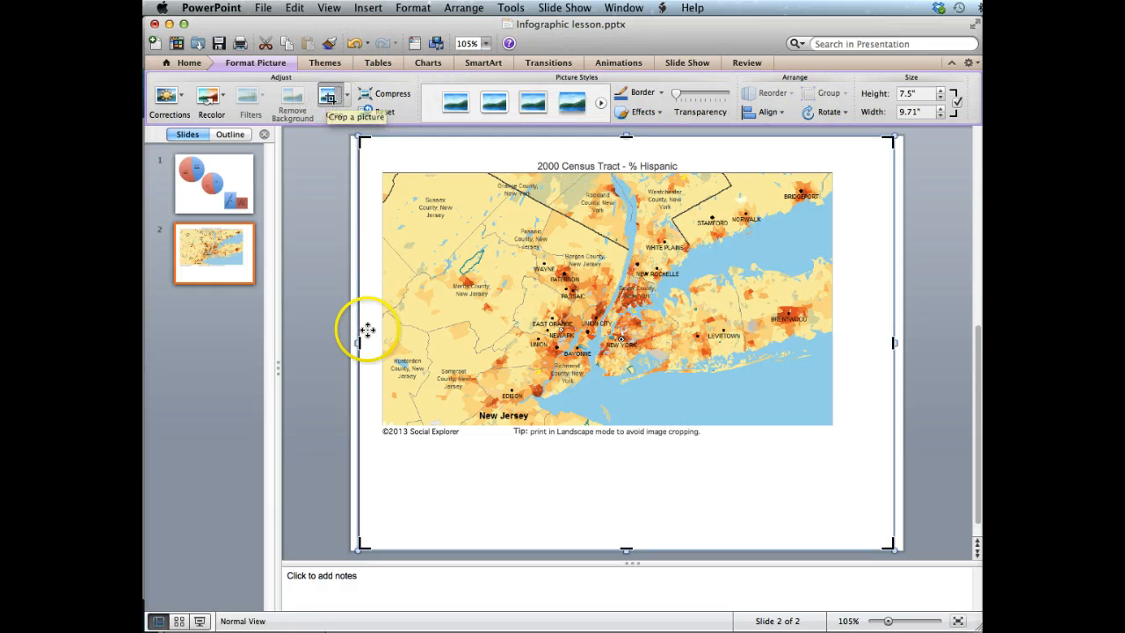
left_click_drag(356, 342, 533, 372)
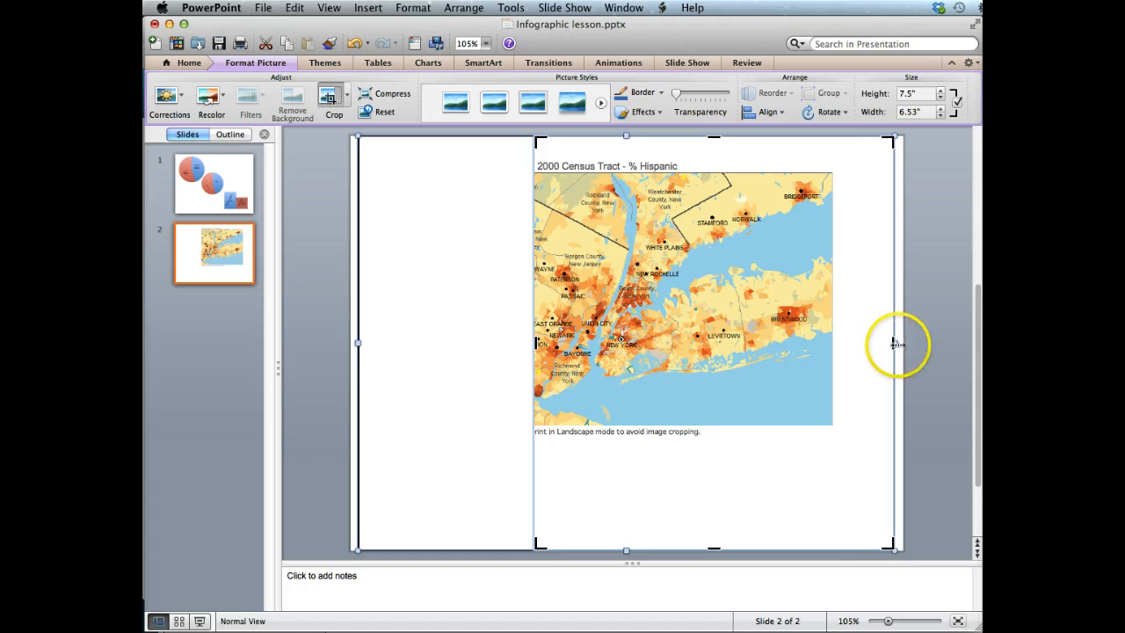
left_click_drag(894, 343, 697, 369)
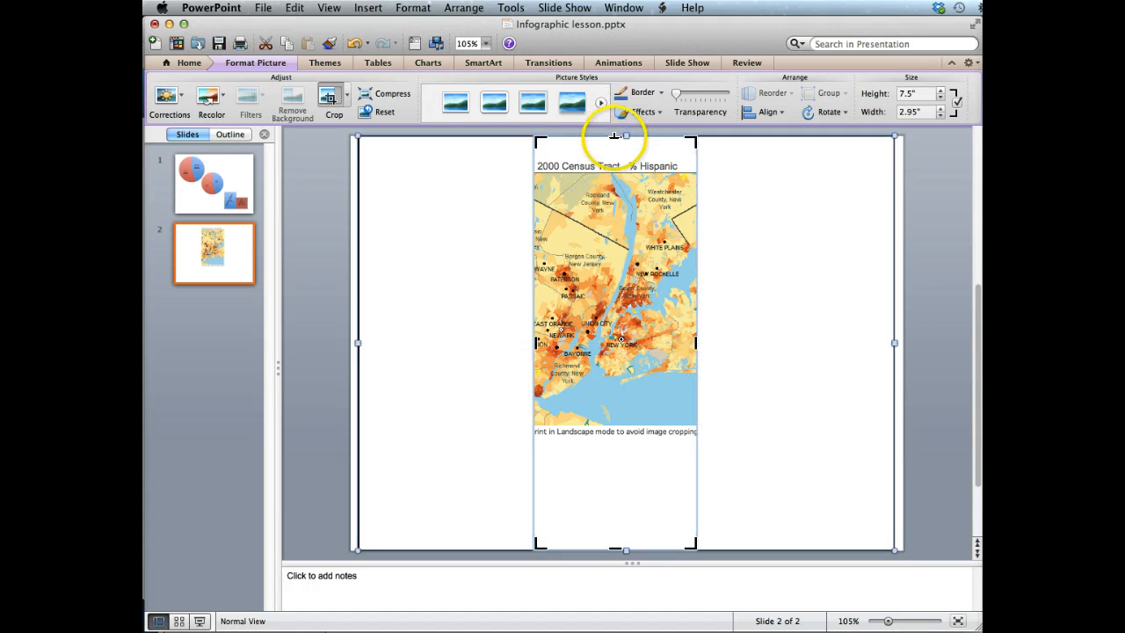
left_click_drag(614, 146, 612, 268)
left_click_drag(615, 551, 629, 393)
Step: Shift the map picture slightly downward inside the crop frame
left_click(643, 345)
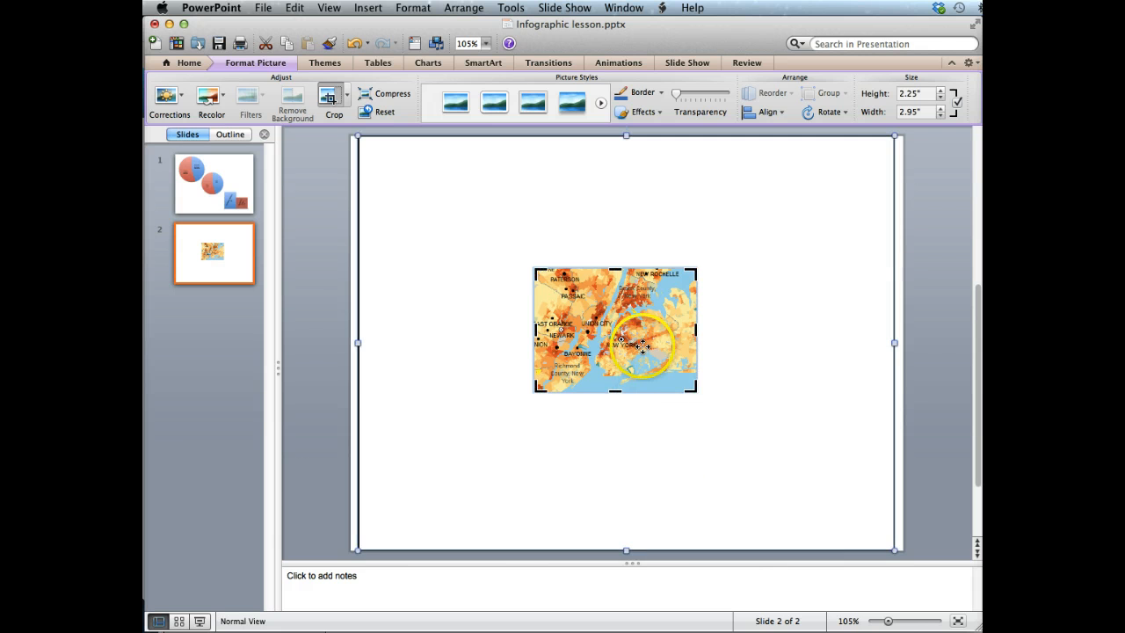
mouse_move(640, 345)
left_mouse_down()
mouse_move(540, 284)
mouse_move(430, 181)
mouse_move(563, 287)
mouse_move(598, 346)
mouse_move(642, 360)
left_mouse_up()
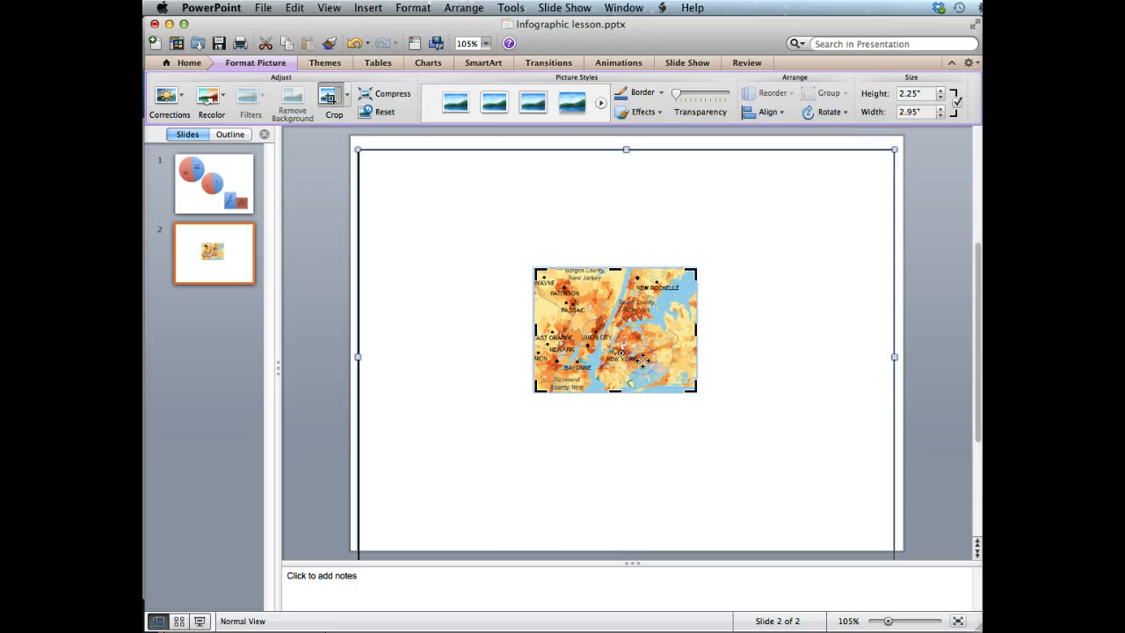
left_click(597, 437)
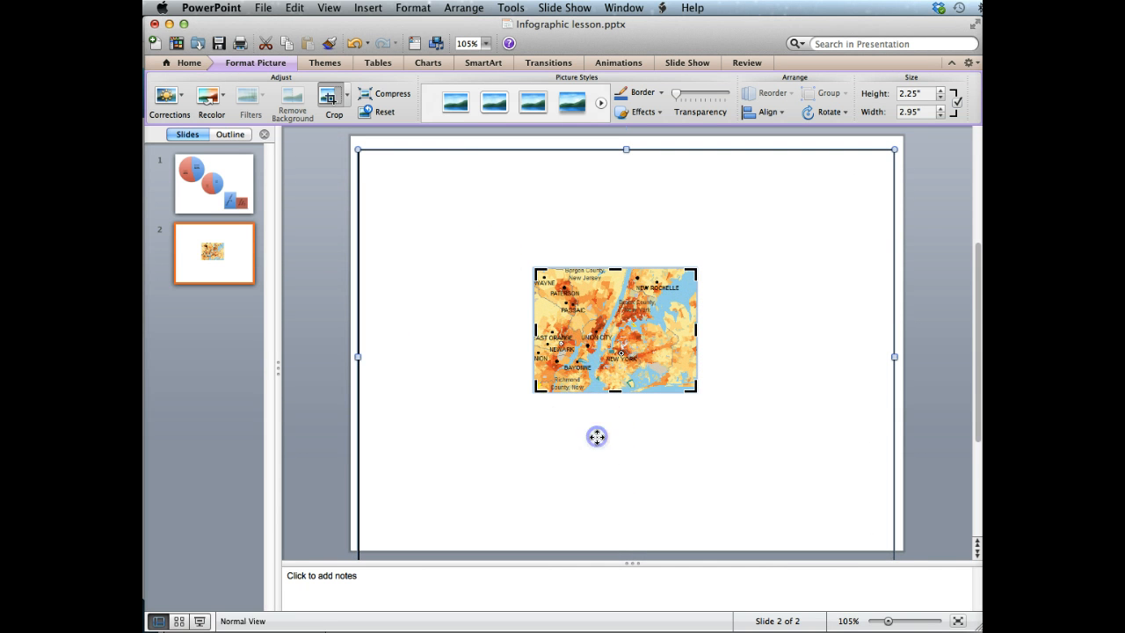
Step: Finish cropping the map picture and move it to the upper-left corner of slide 2
left_click(932, 400)
left_click(587, 273)
left_click_drag(603, 337, 421, 211)
left_click(602, 404)
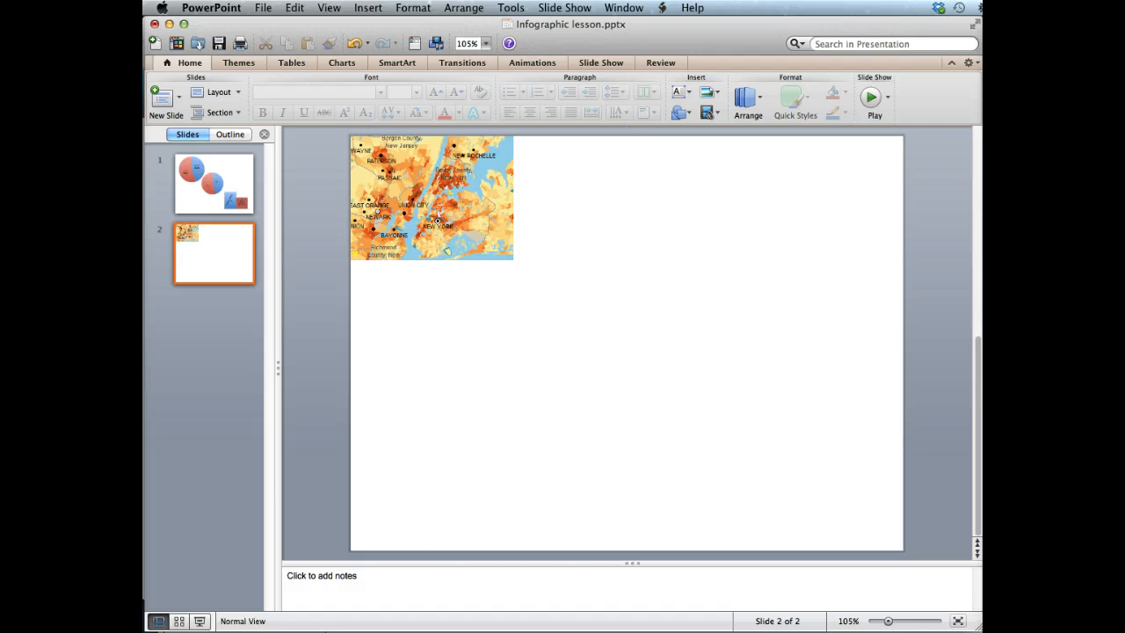
Step: Switch to Chrome, close the printable map window and open the New York Times "Mapping America: Every City, Every Block" page
key("super+Tab")
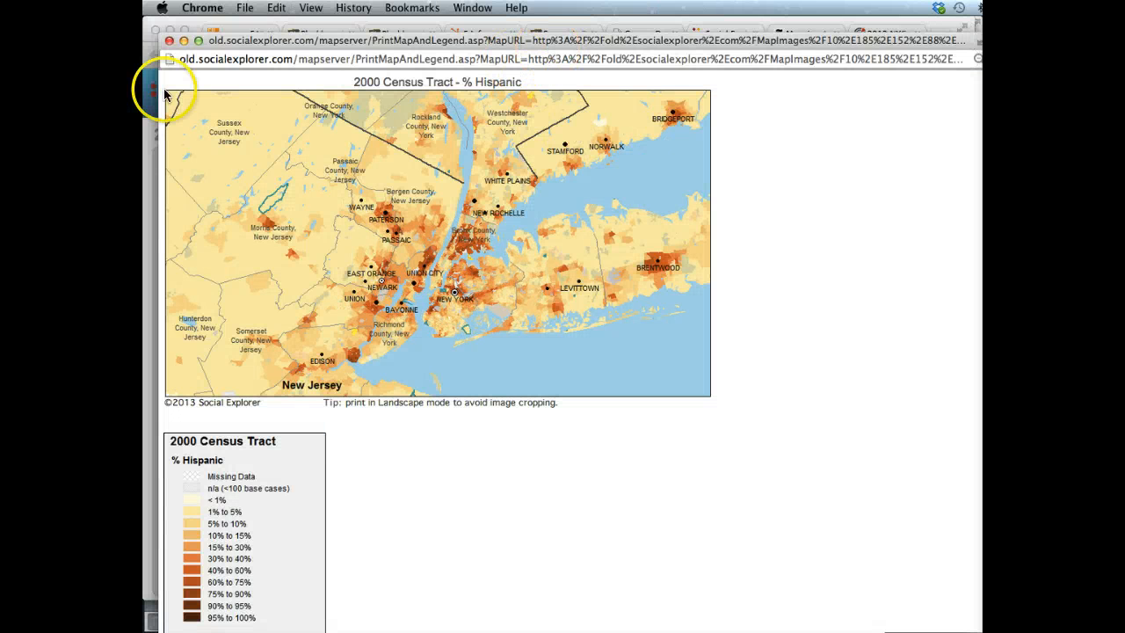
left_click(168, 40)
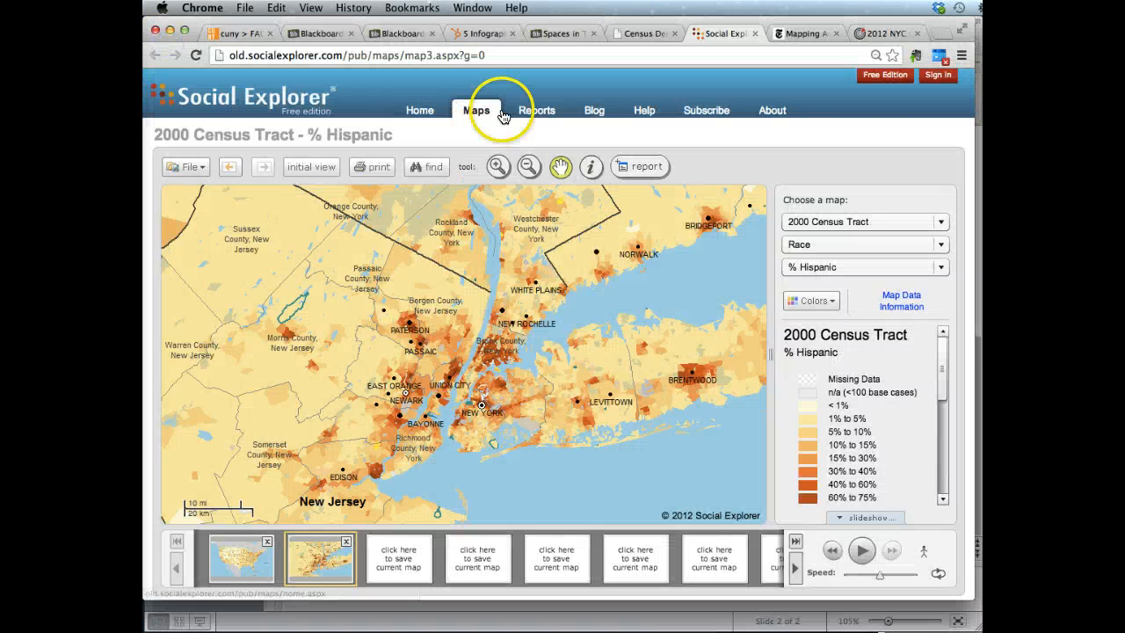
left_click(802, 35)
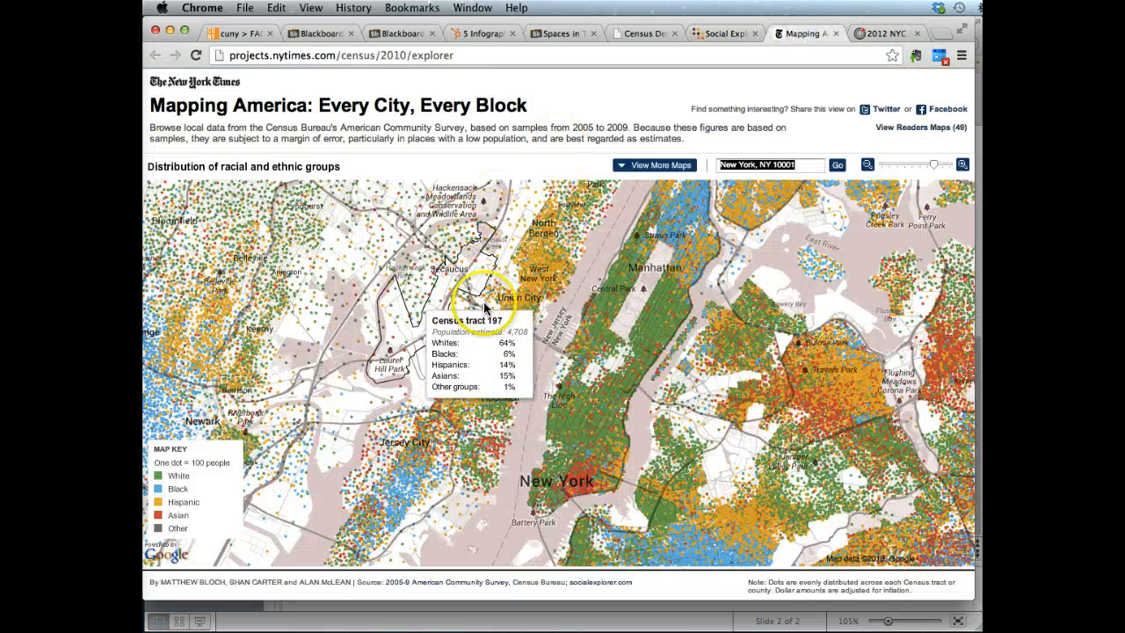
mouse_move(604, 415)
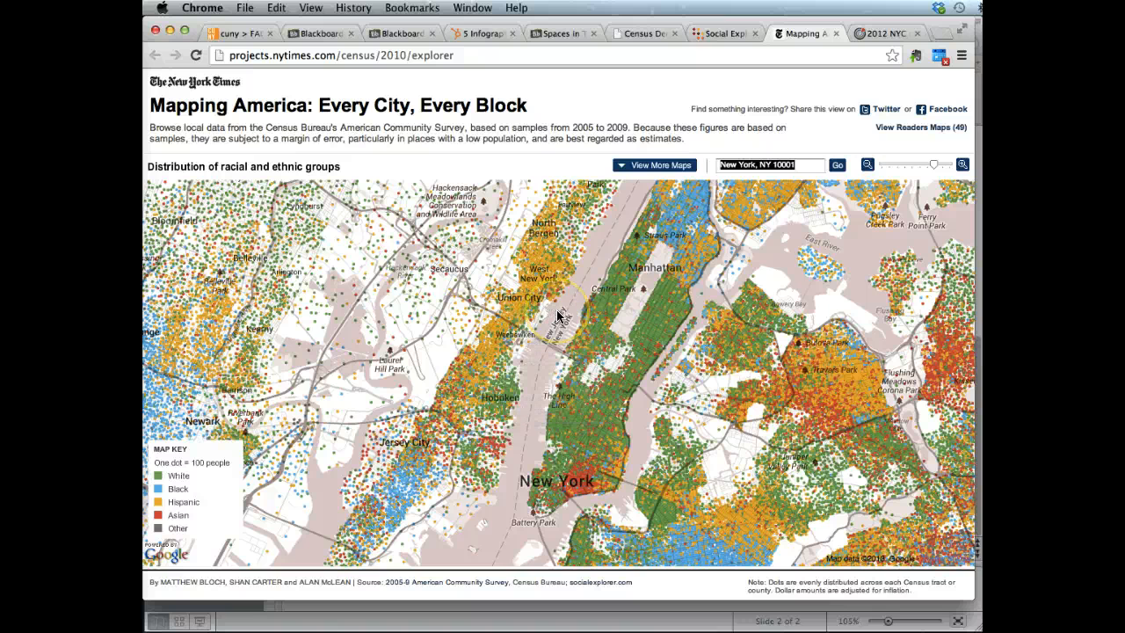
Step: Zoom the ethnic distribution map in one level around lower Manhattan and Brooklyn and capture a screenshot, declining to save screenshots to Dropbox
left_click(963, 165)
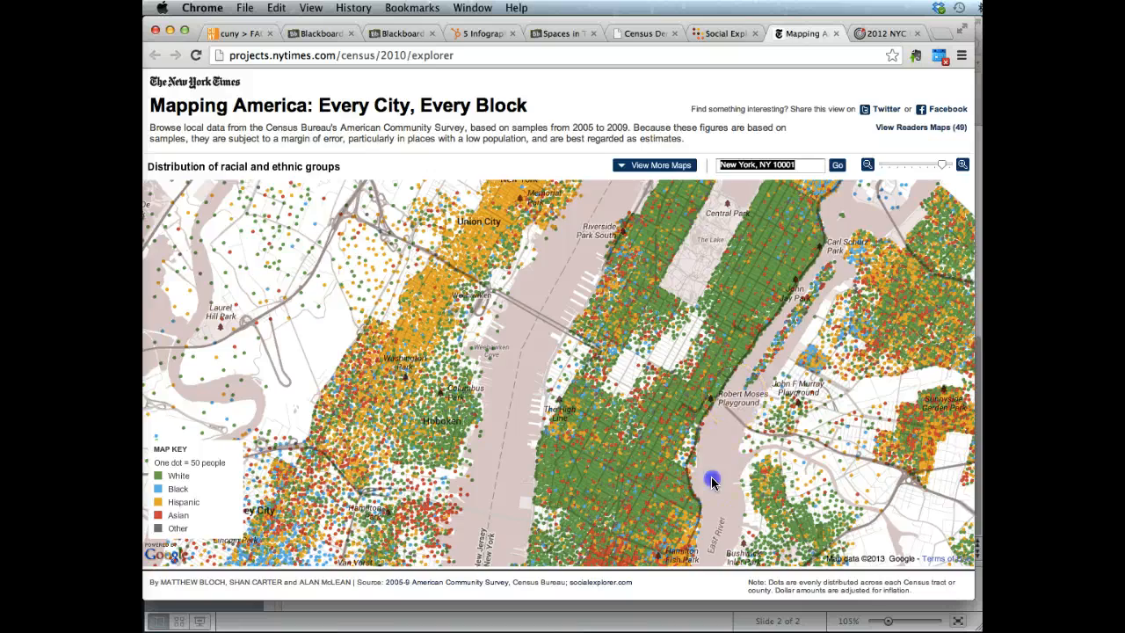
left_click_drag(712, 477, 509, 194)
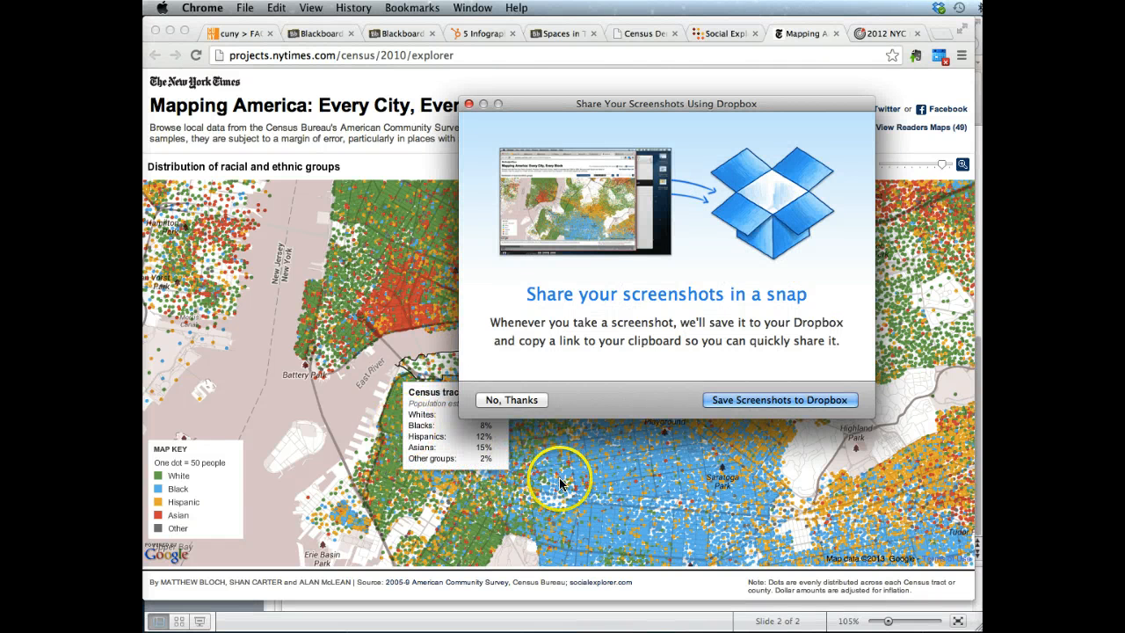
left_click(493, 402)
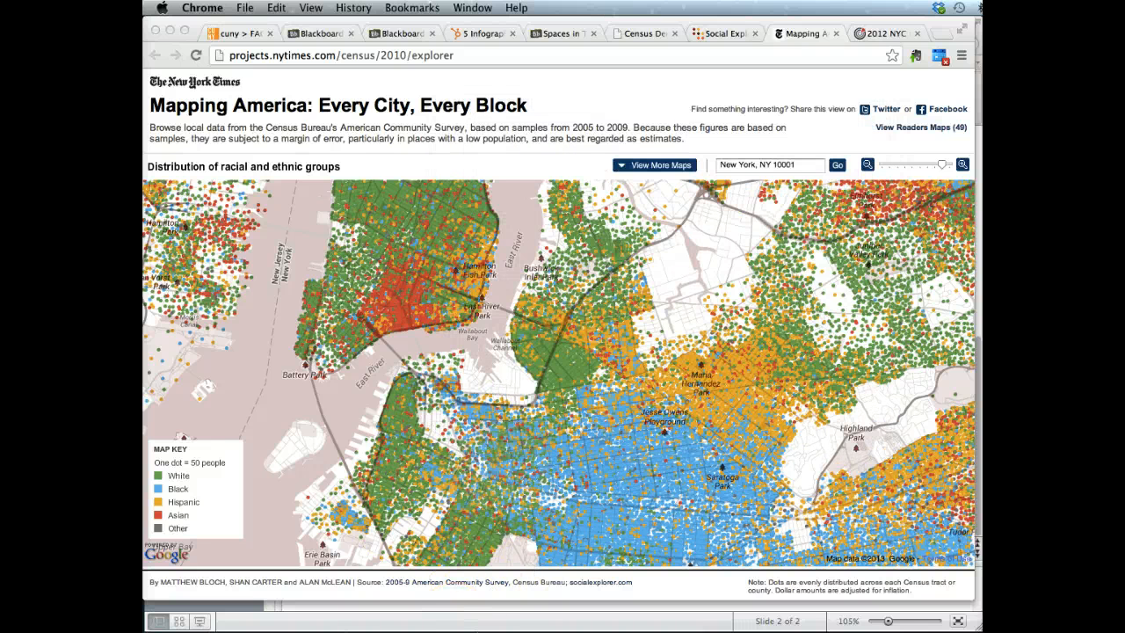
Step: Switch to PowerPoint and insert the picture "Screen Shot 2013-11-13 at 6.45.19 AM" from the Desktop onto slide 2
left_click(424, 626)
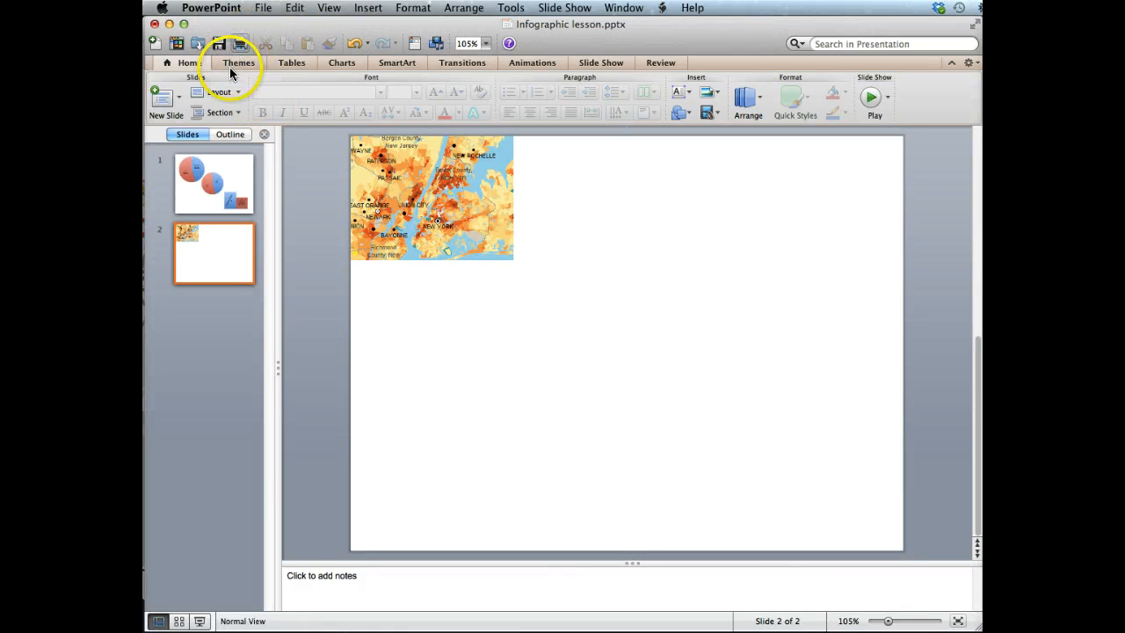
left_click(377, 9)
mouse_move(414, 243)
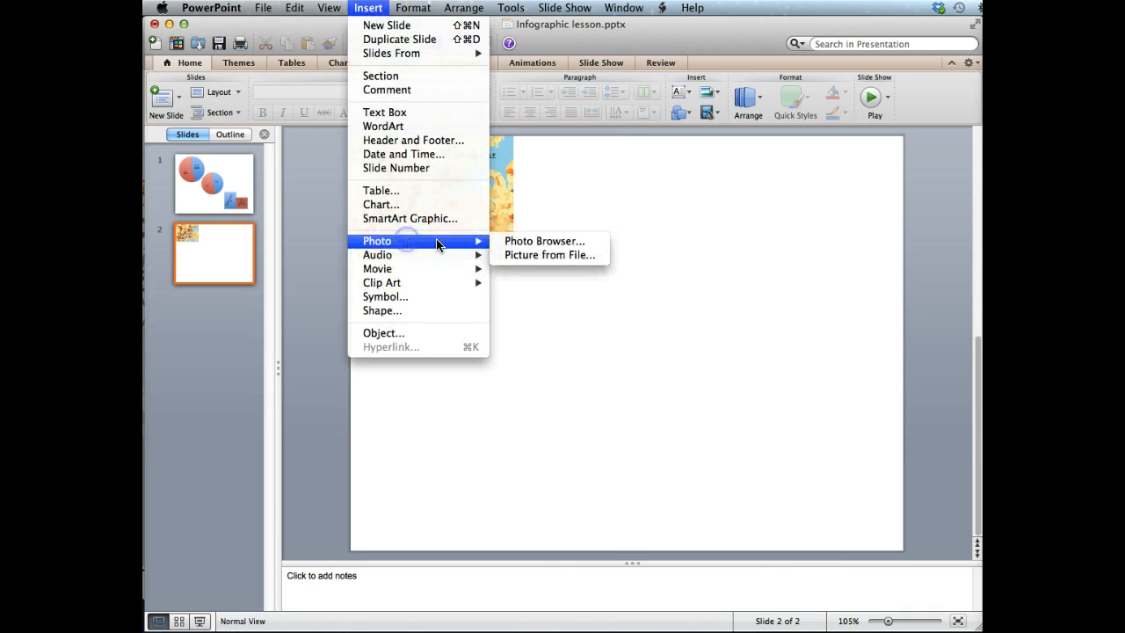
left_click(555, 254)
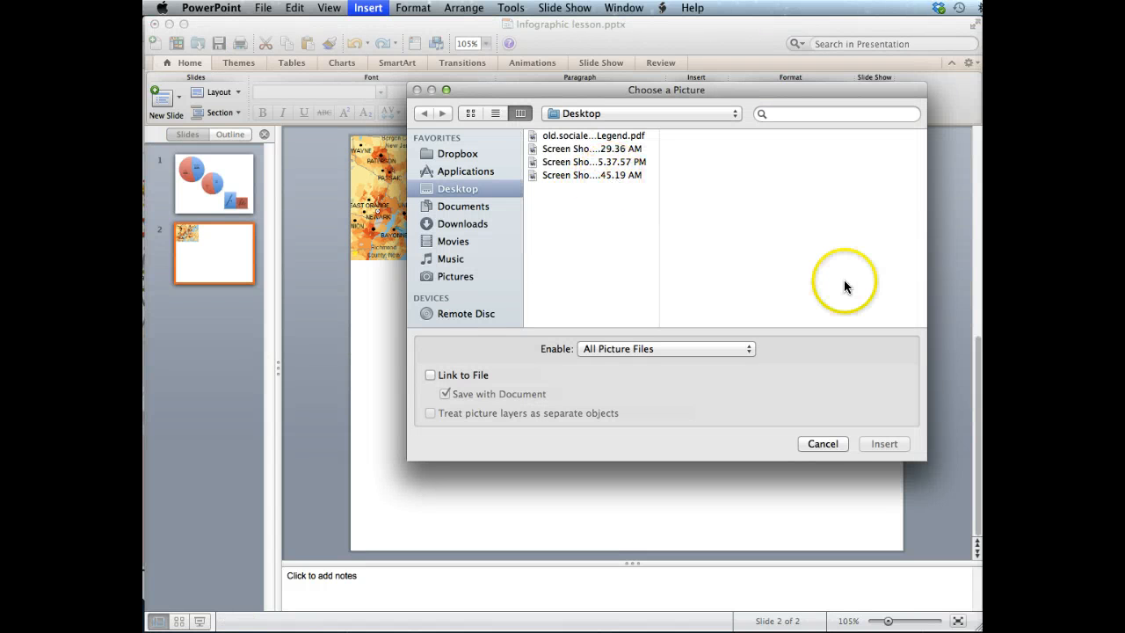
key("super+Tab")
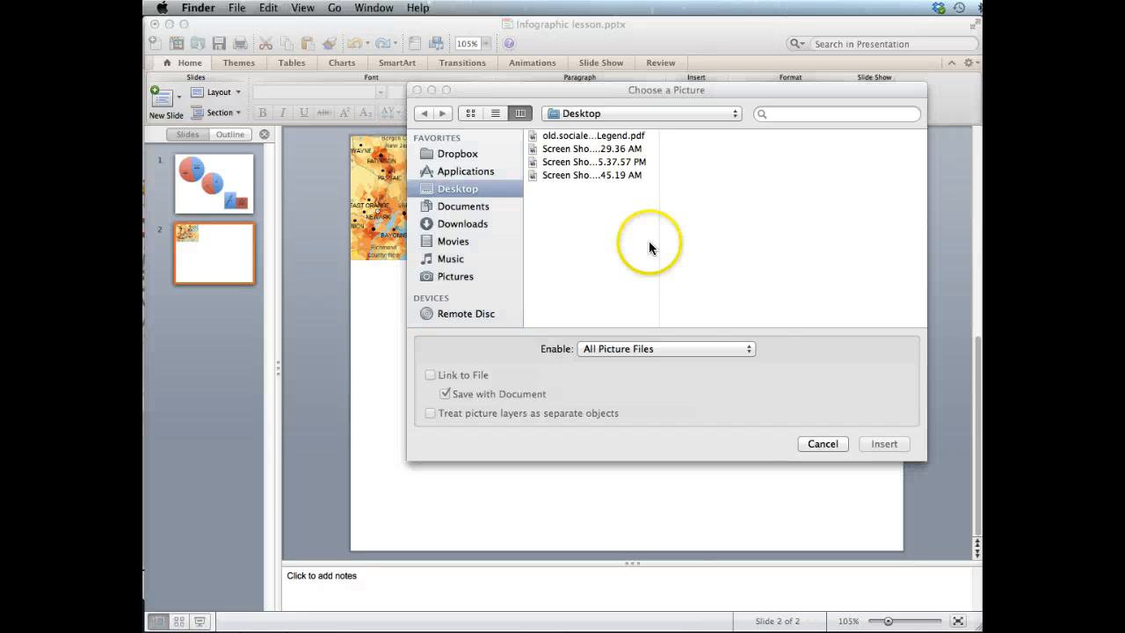
left_click(603, 173)
left_click(603, 173)
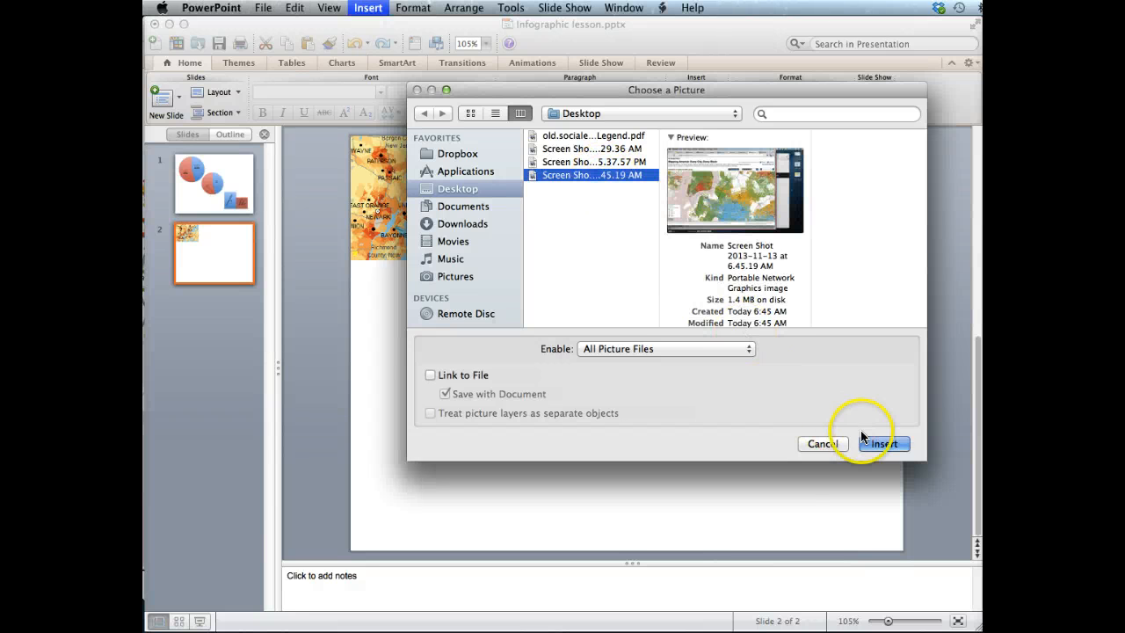
left_click(884, 444)
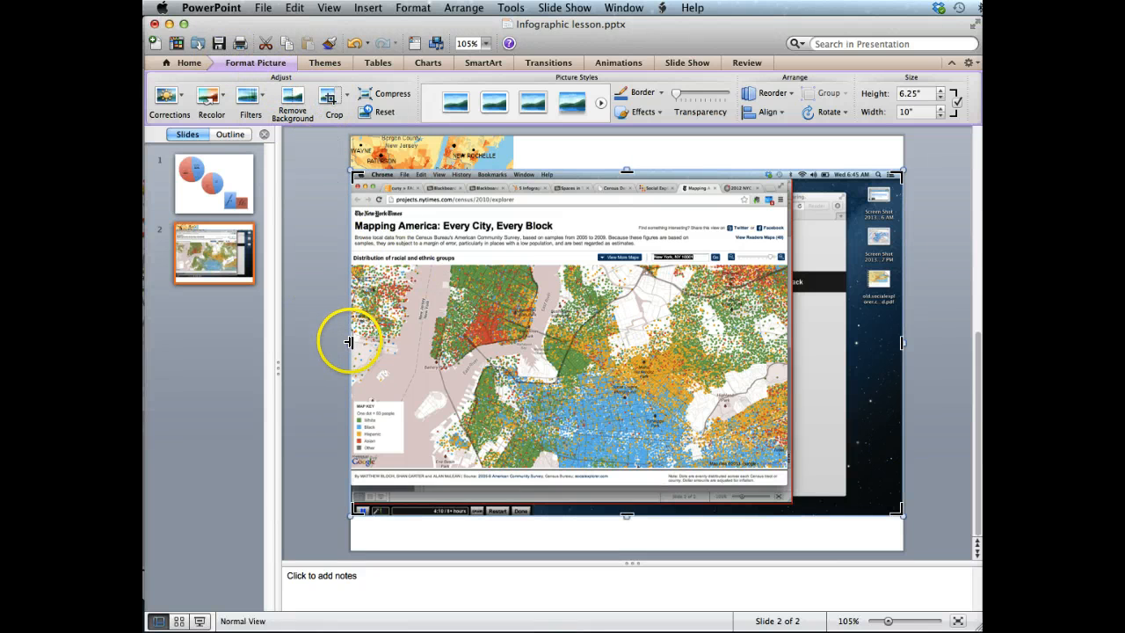
Step: Crop the inserted screenshot on all four sides to the Brooklyn part of the map, about 2.68" high and 3.46" wide
left_click_drag(351, 341, 528, 394)
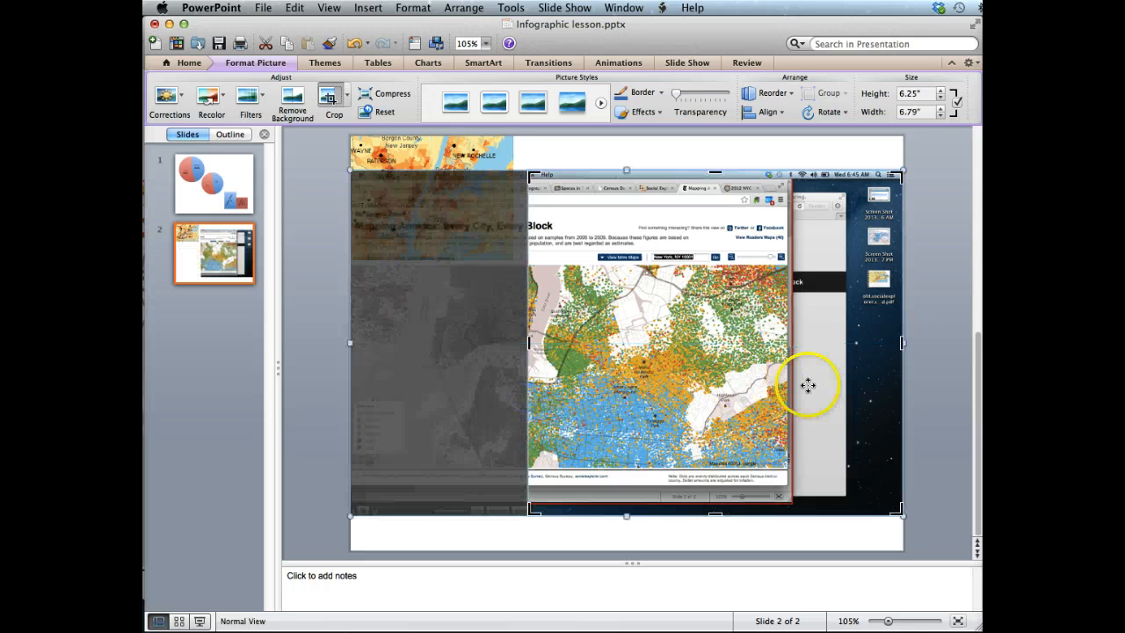
left_click_drag(897, 352, 719, 365)
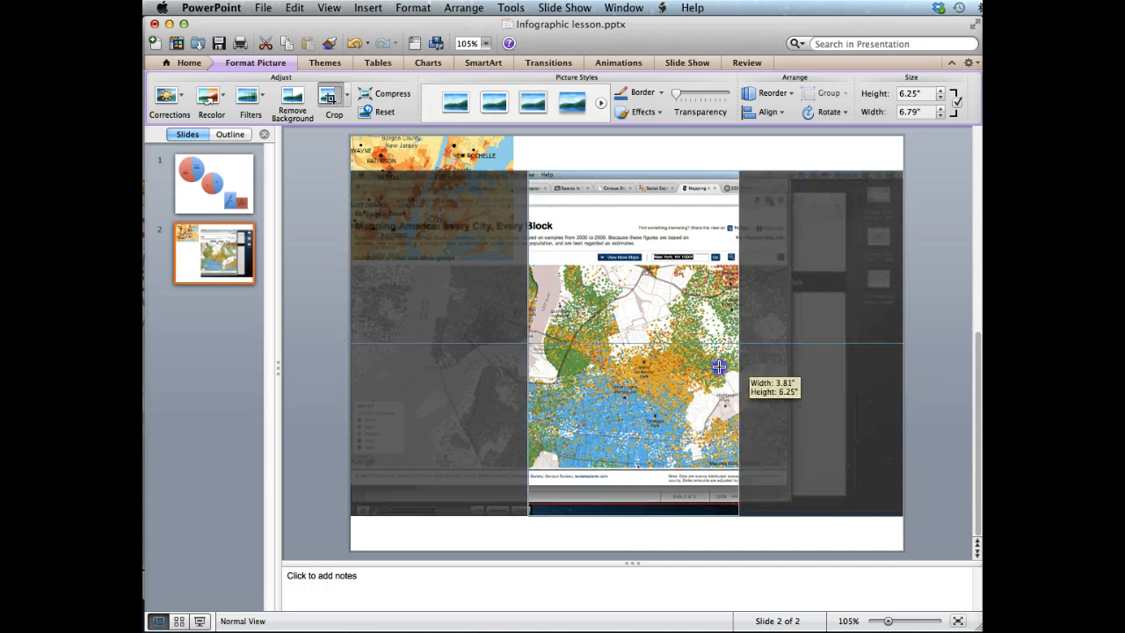
left_click(622, 171)
left_click_drag(621, 172, 621, 315)
left_click_drag(620, 521, 633, 461)
left_click(647, 392)
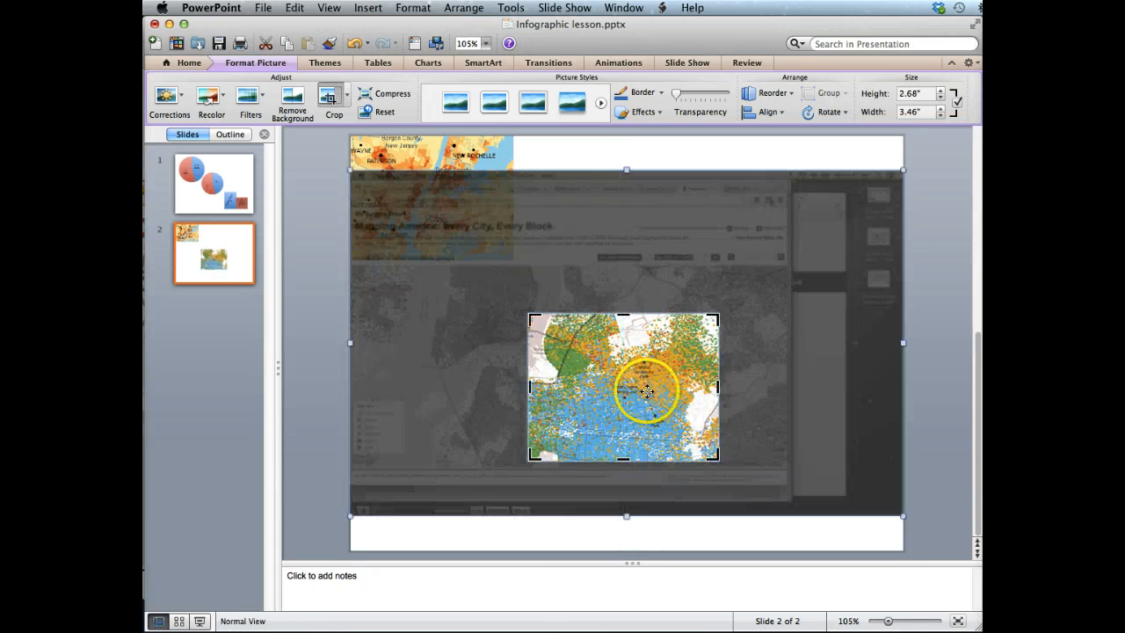
Step: Finish cropping the screenshot and move it to the upper-right corner of slide 2
left_click(941, 401)
left_click_drag(596, 378, 796, 216)
left_click(755, 385)
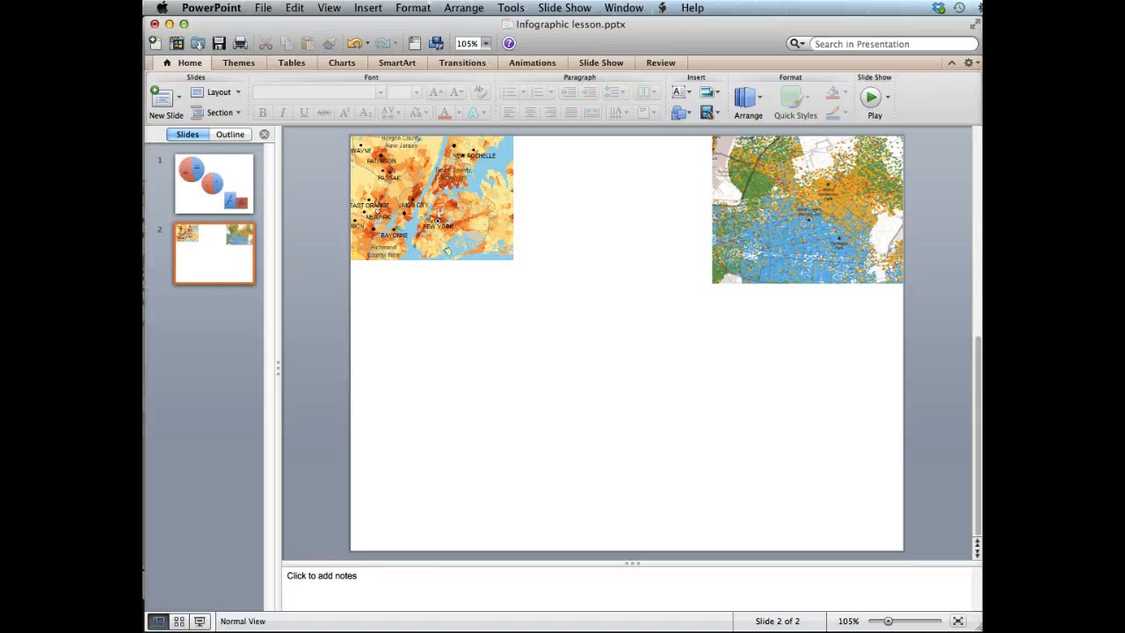
Step: Switch to the Census Data Mapper in Chrome and choose Quantile classification, the Population and Race theme and the Percent Hispanic or Latino (of any race) table
key("super+Tab")
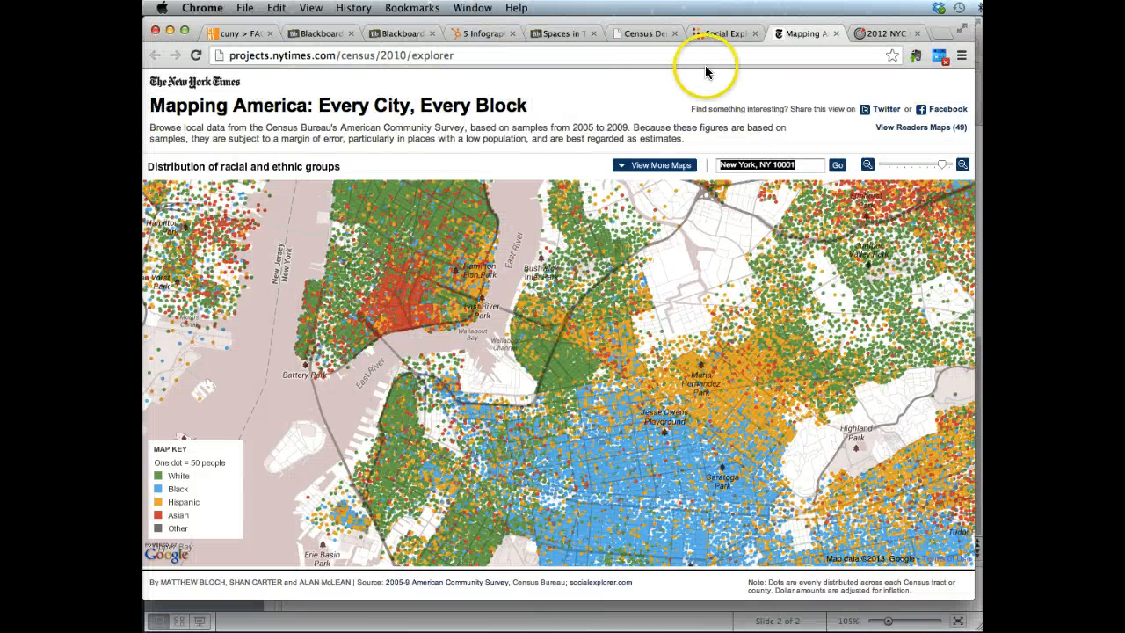
left_click(642, 32)
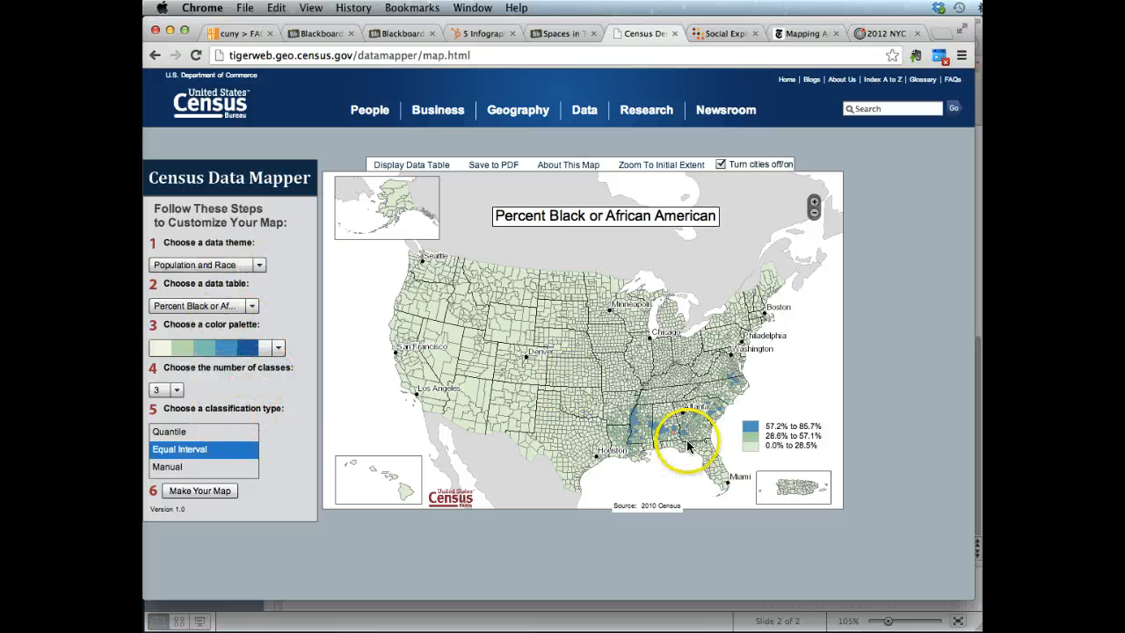
left_click(169, 432)
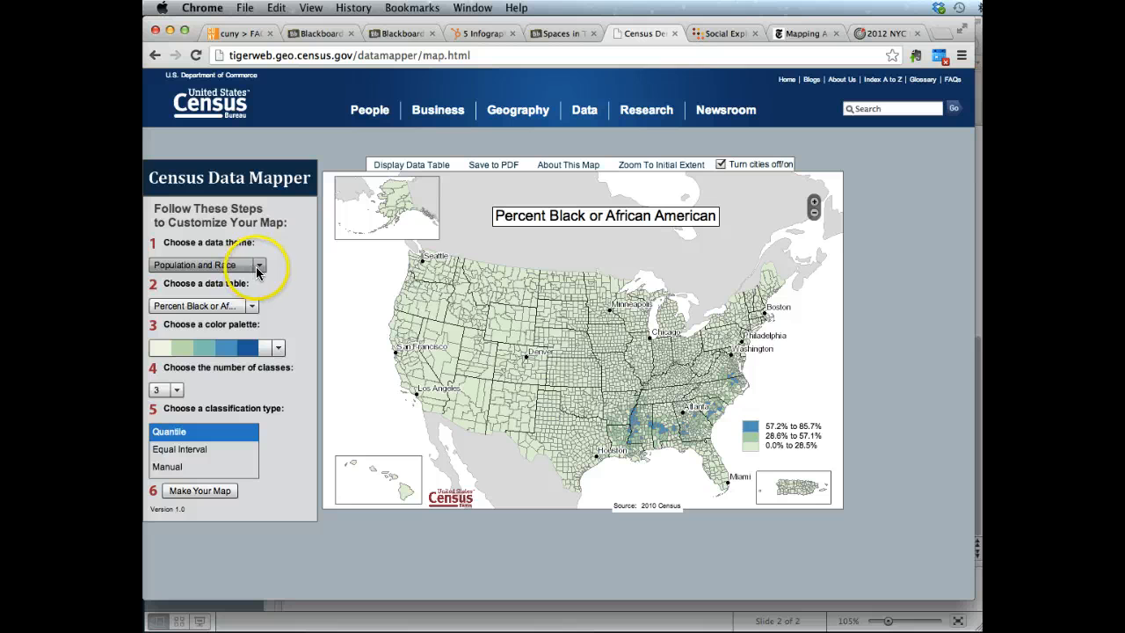
left_click(258, 267)
left_click(233, 298)
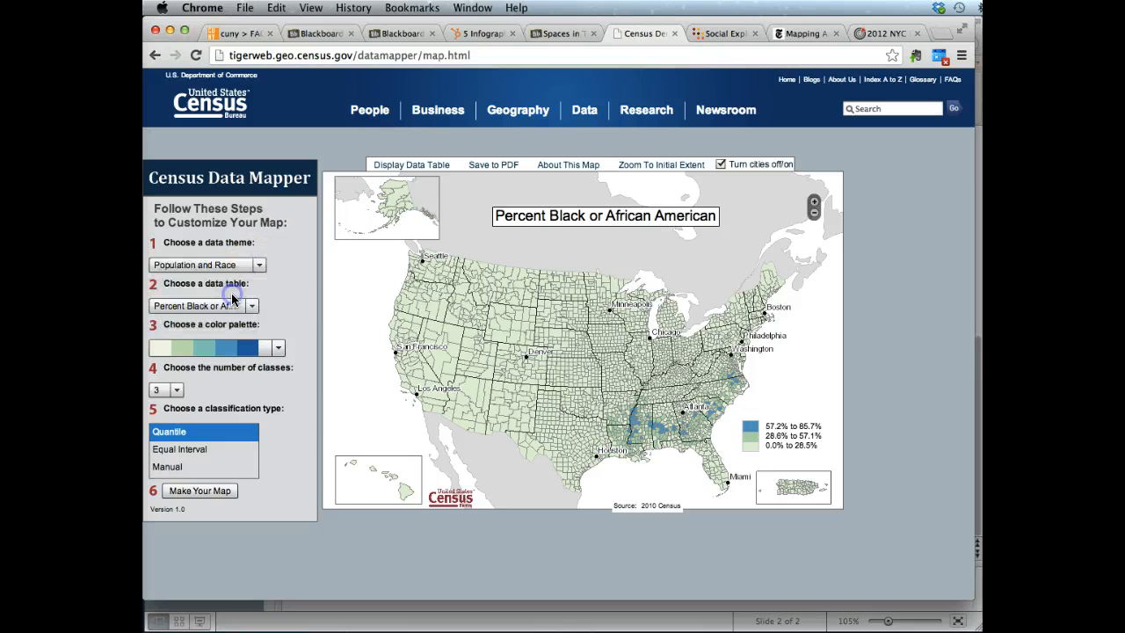
left_click(249, 306)
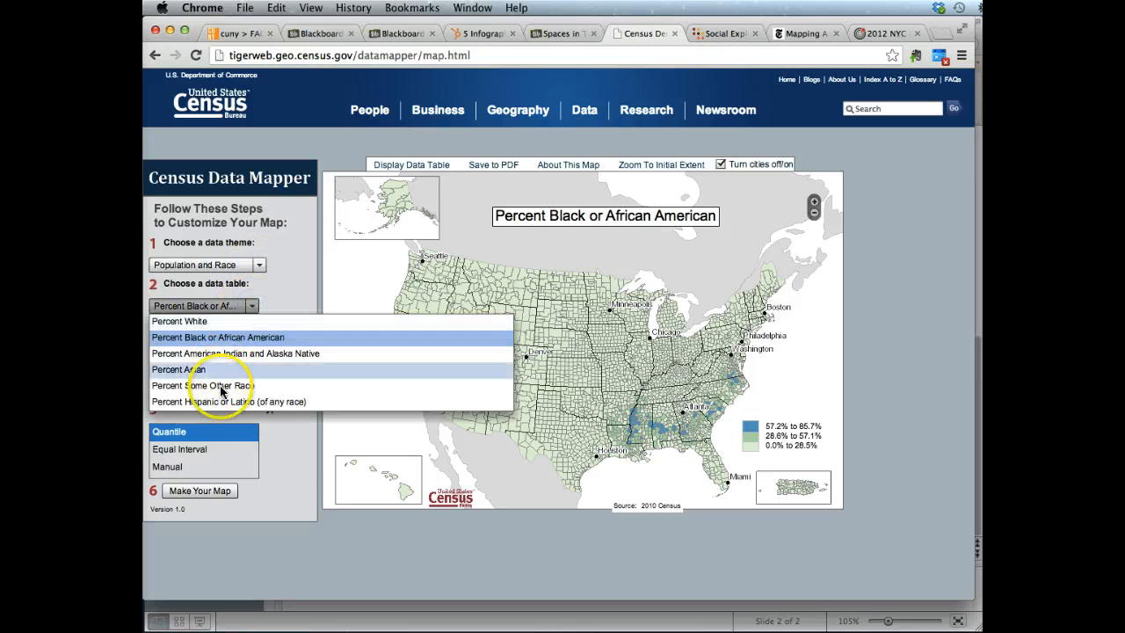
left_click(219, 402)
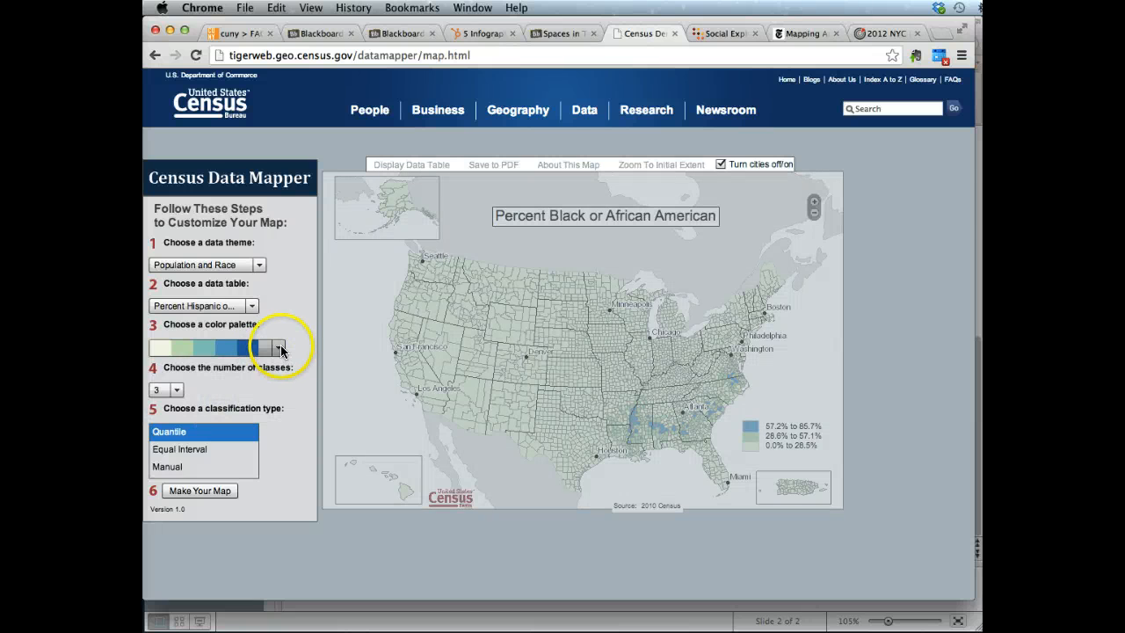
Step: Generate the census map with the pink-to-dark-red color palette, 5 classes and Quantile classification
left_click(277, 348)
left_click(250, 389)
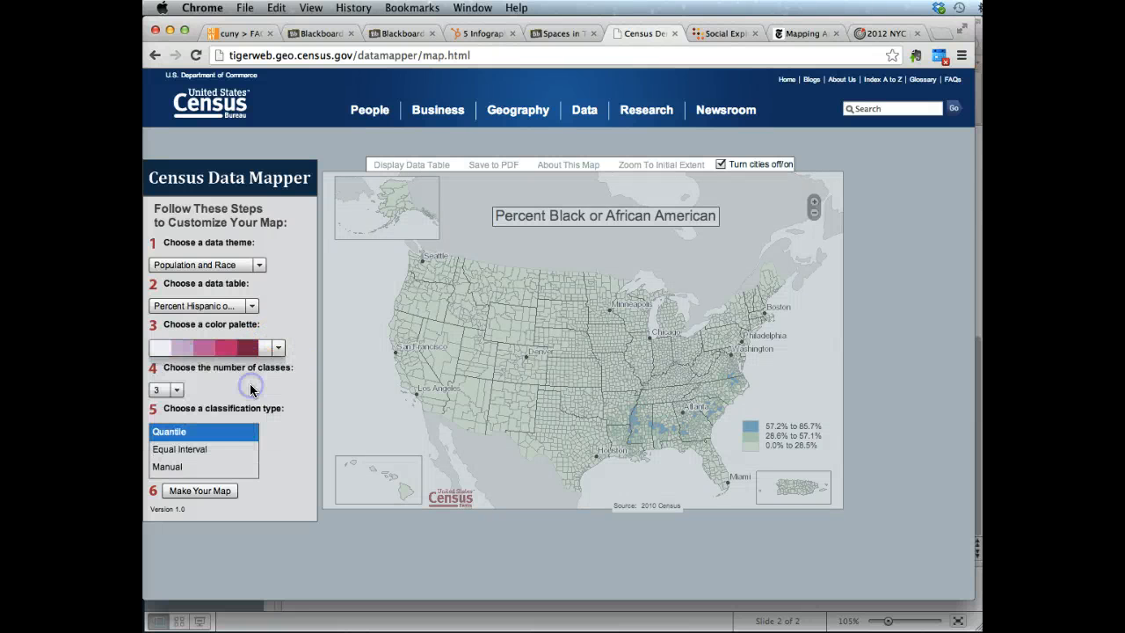
left_click(163, 390)
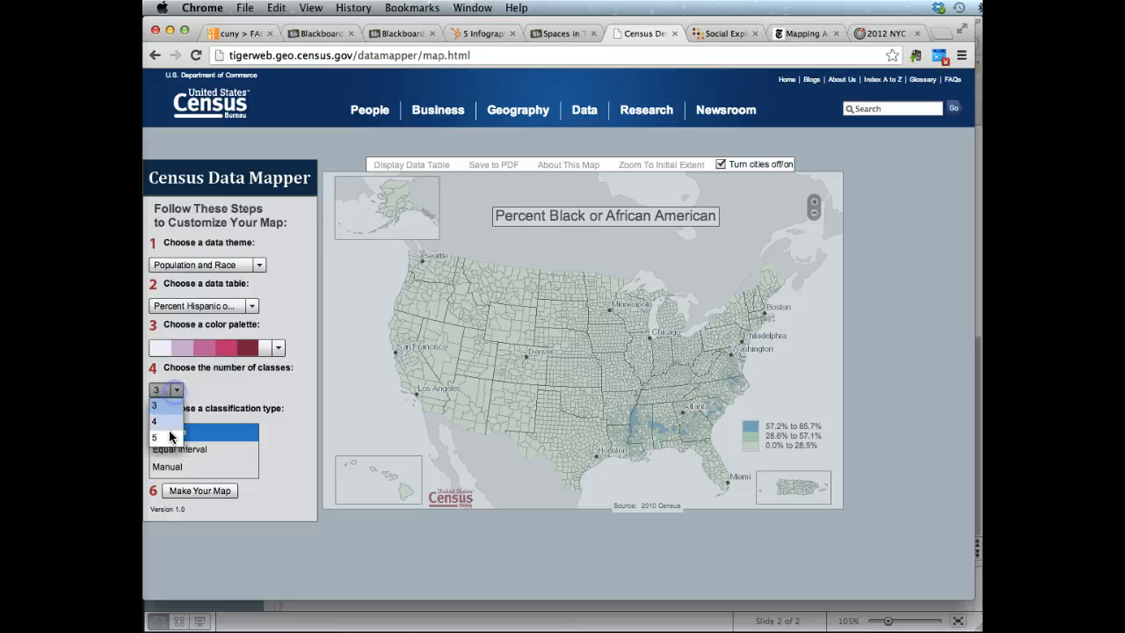
left_click(170, 437)
left_click(177, 435)
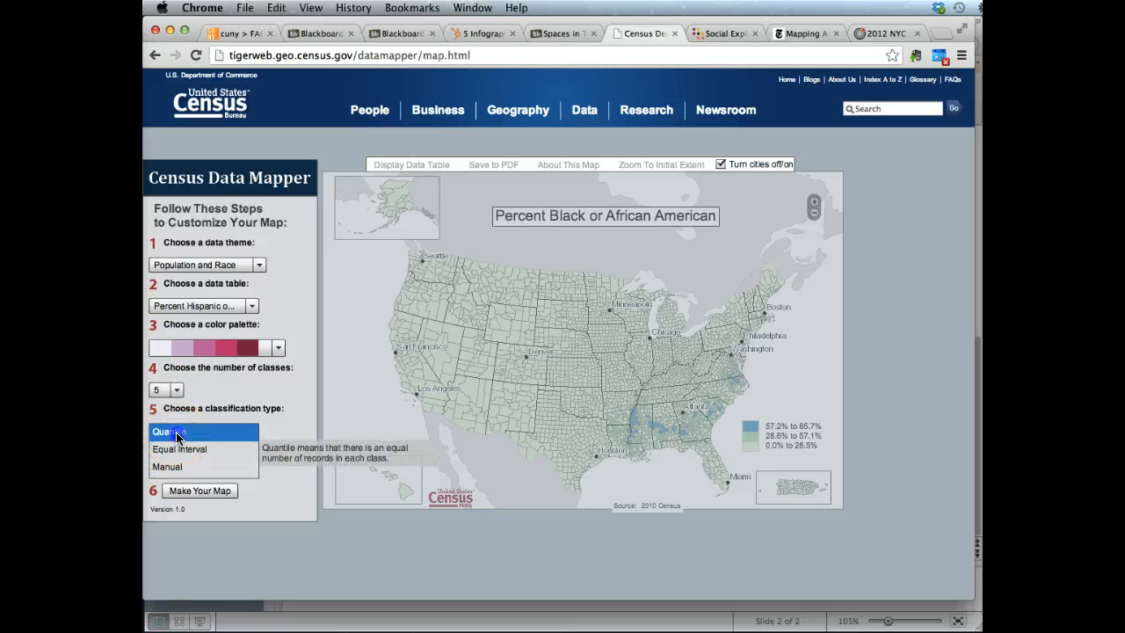
left_click(200, 492)
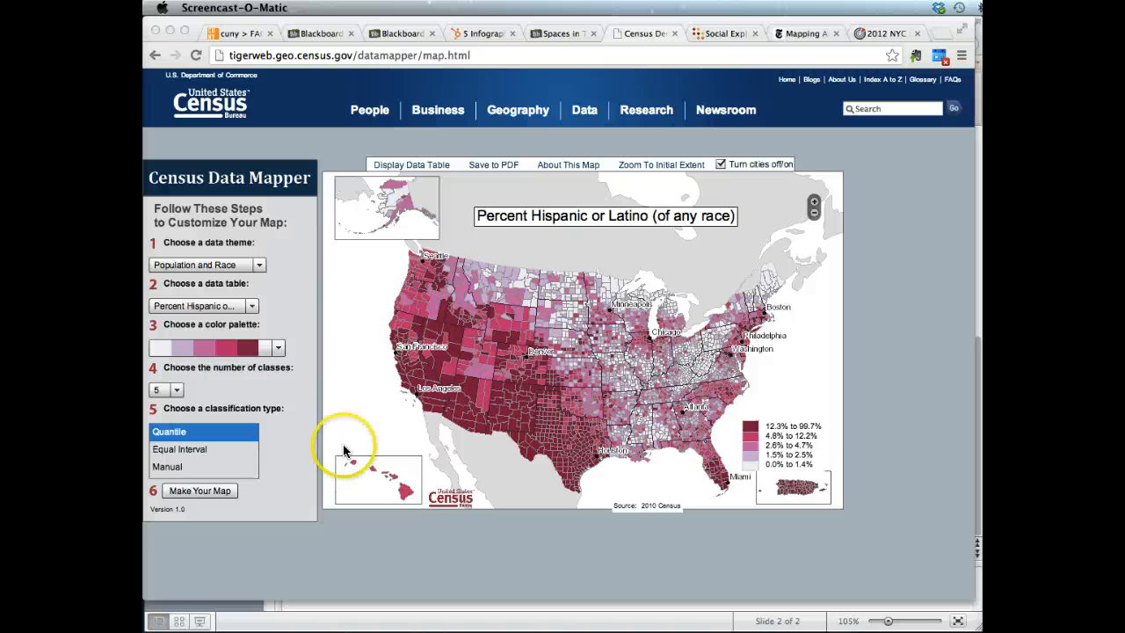
Step: Save the Percent Hispanic or Latino map as a PDF on the Desktop under the suggested name
left_click(480, 165)
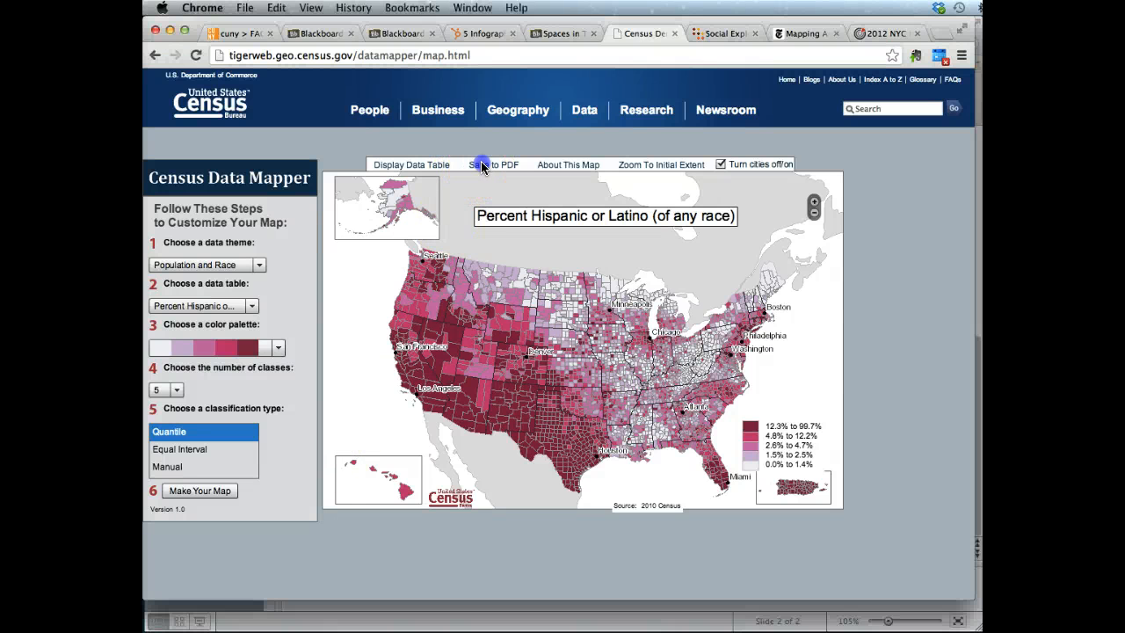
left_click(482, 166)
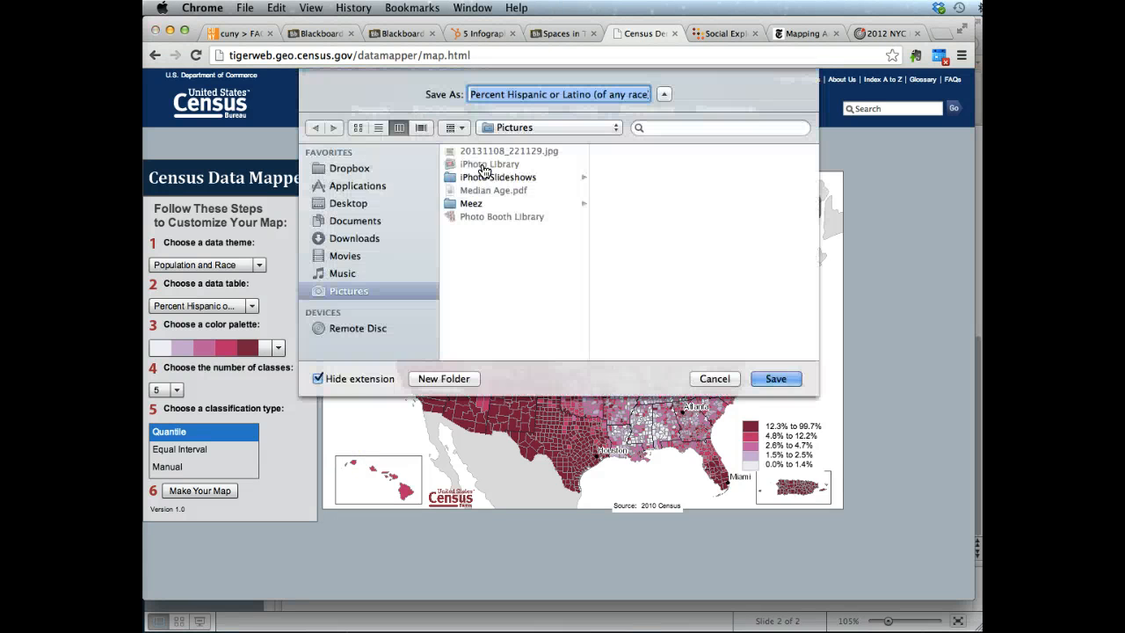
left_click(475, 294)
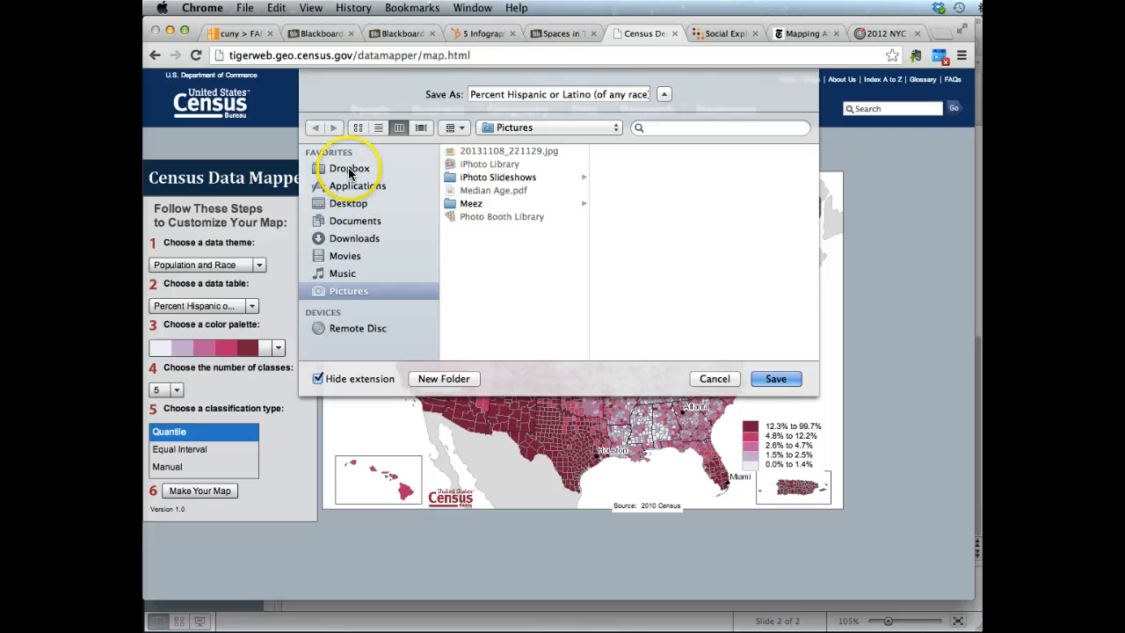
left_click(343, 201)
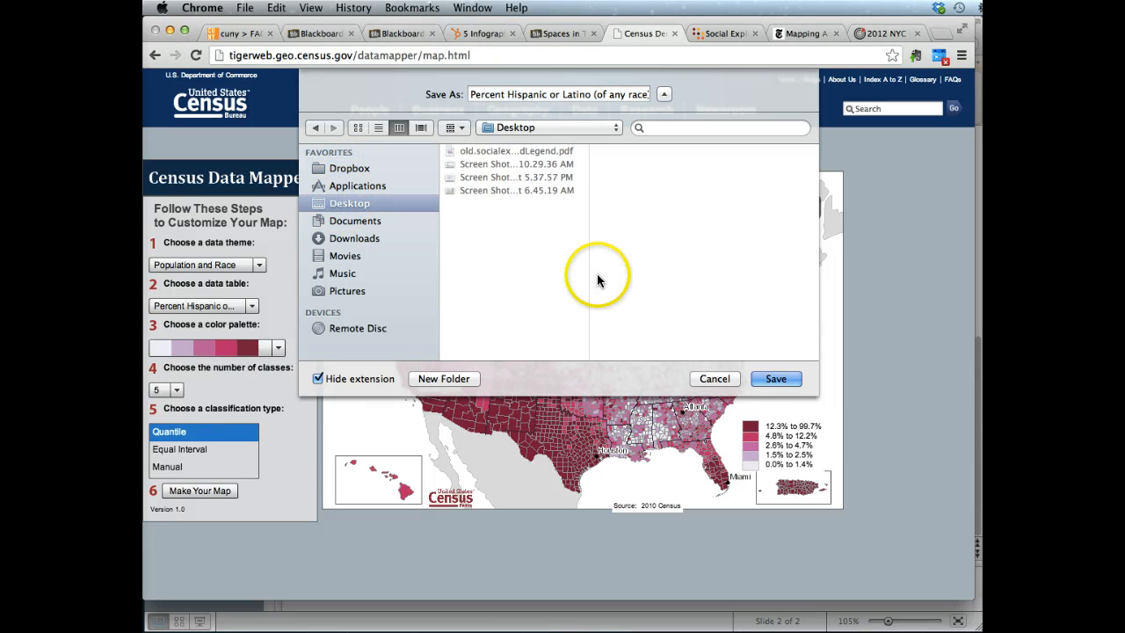
left_click(776, 381)
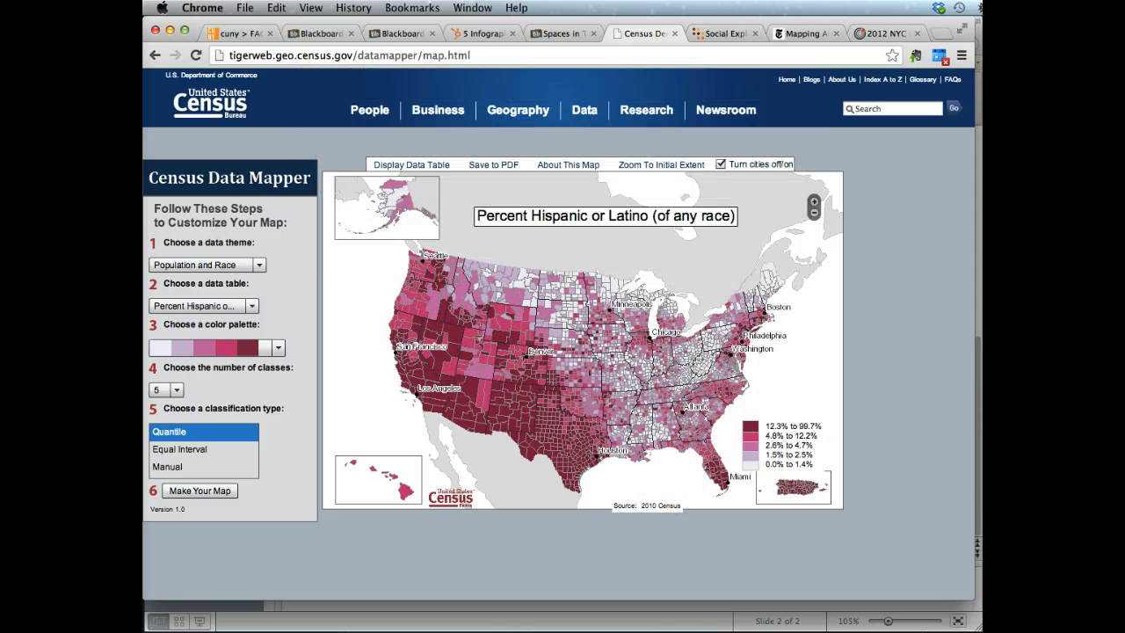
Step: Switch to PowerPoint and insert the Percent Hispanic or Latino map PDF from the Desktop onto slide 2
key("super+Tab")
left_click(670, 414)
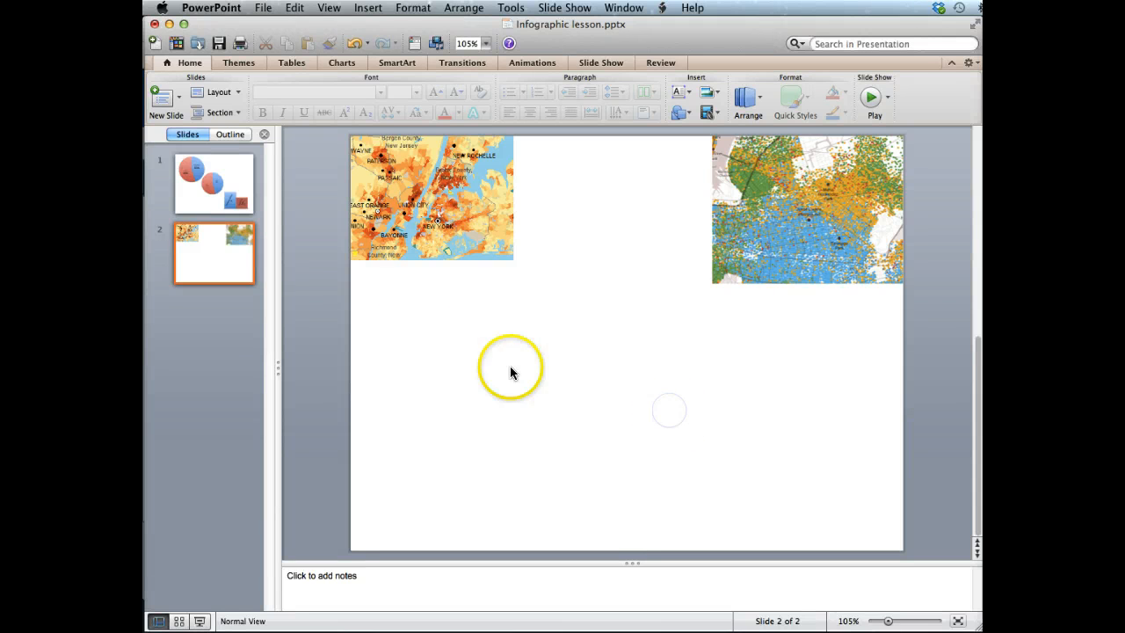
left_click(370, 9)
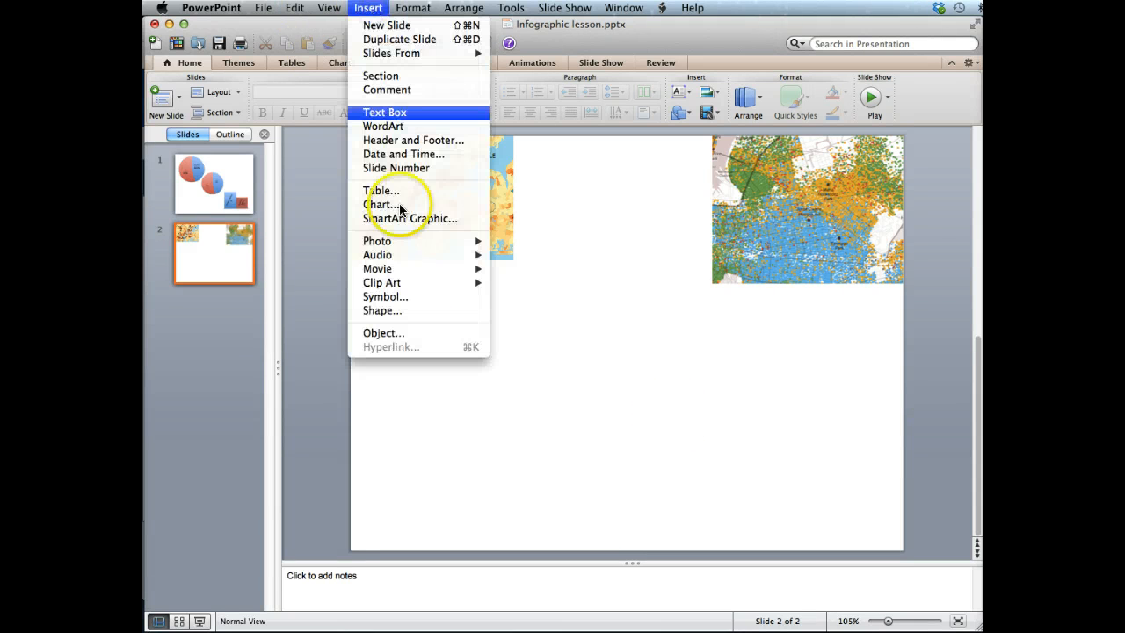
mouse_move(414, 239)
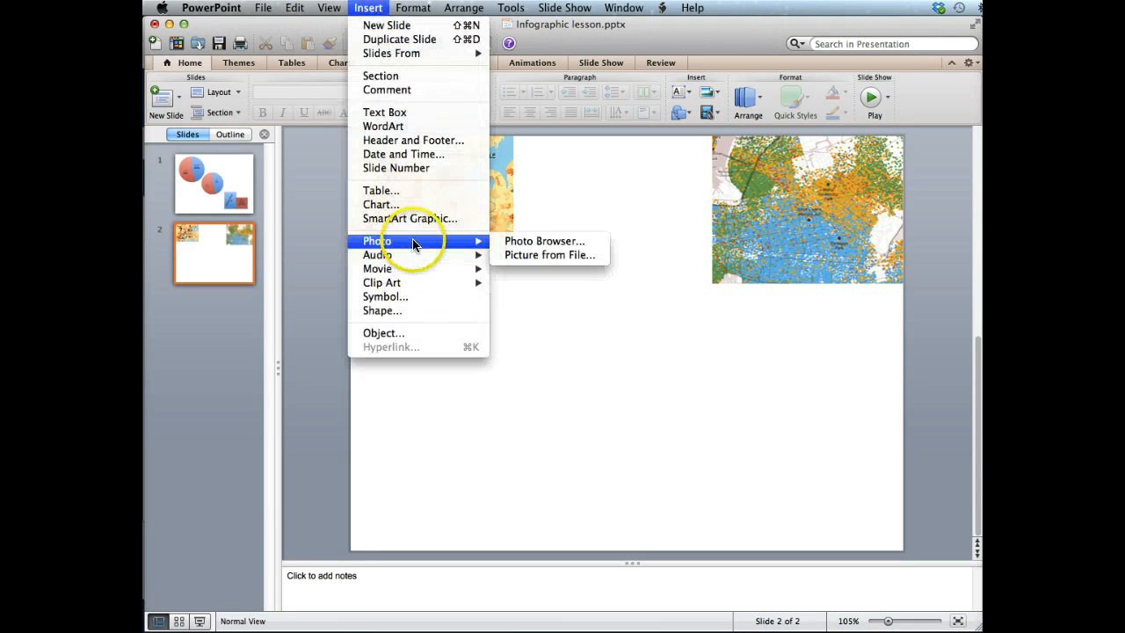
left_click(515, 254)
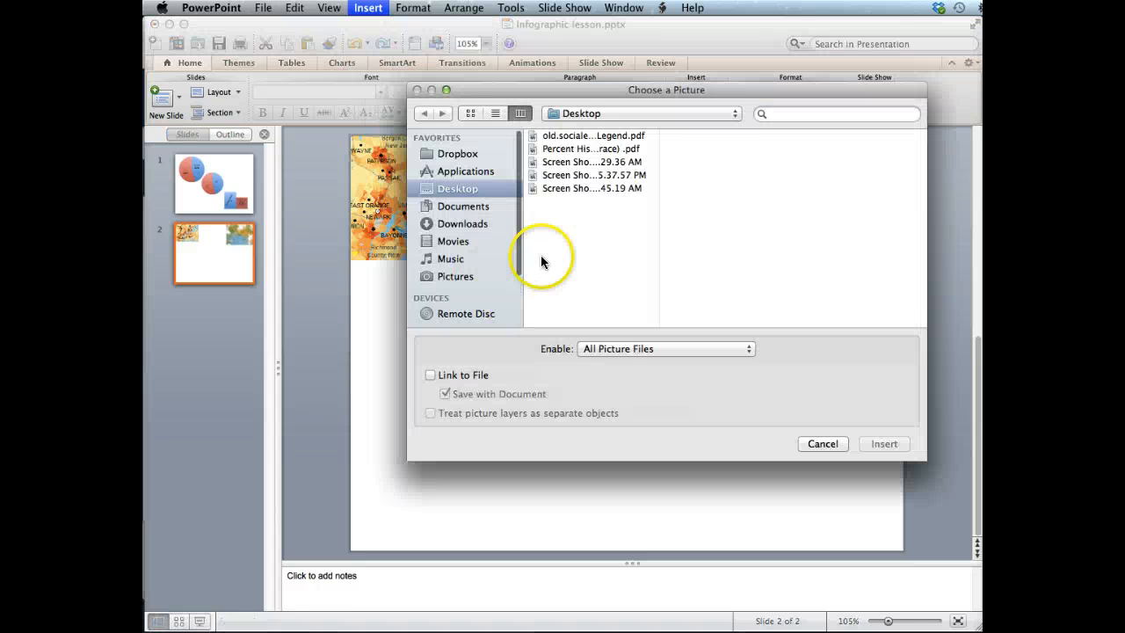
double_click(570, 151)
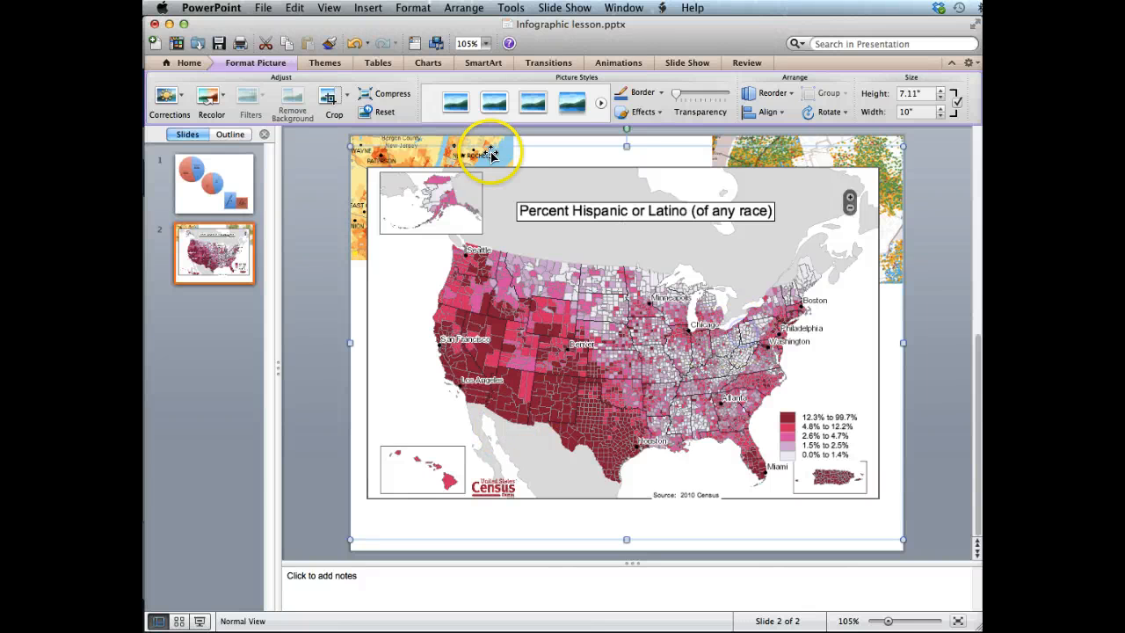
Step: Crop the inserted census map to the southeastern states around Florida and move it below the New York area map on slide 2
left_click(332, 101)
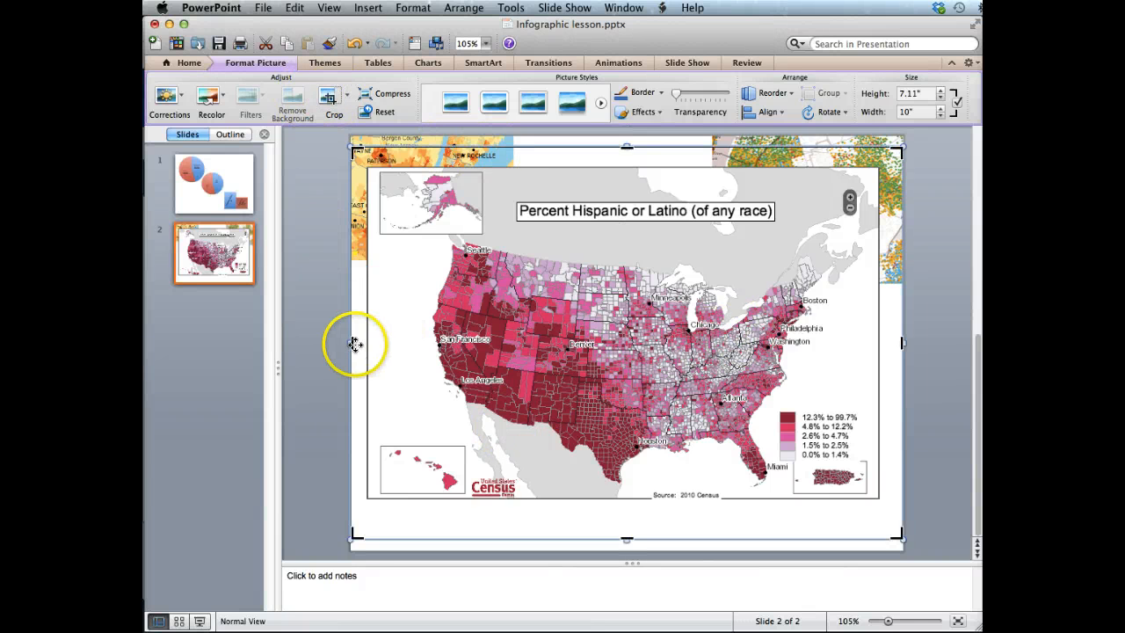
left_click_drag(354, 343, 452, 360)
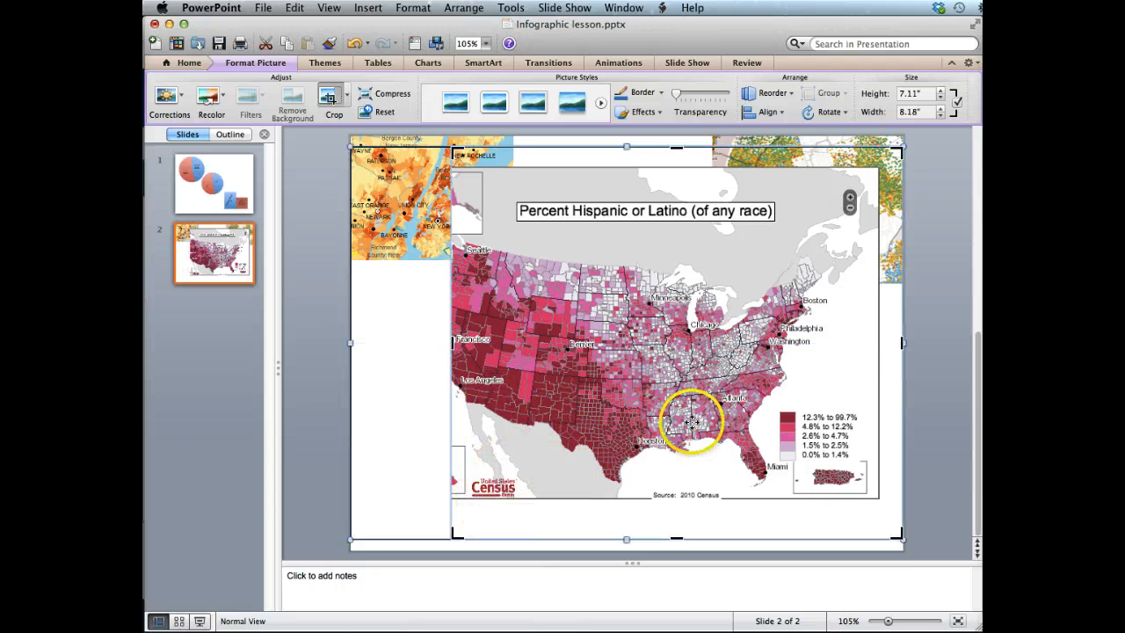
left_click_drag(902, 343, 862, 352)
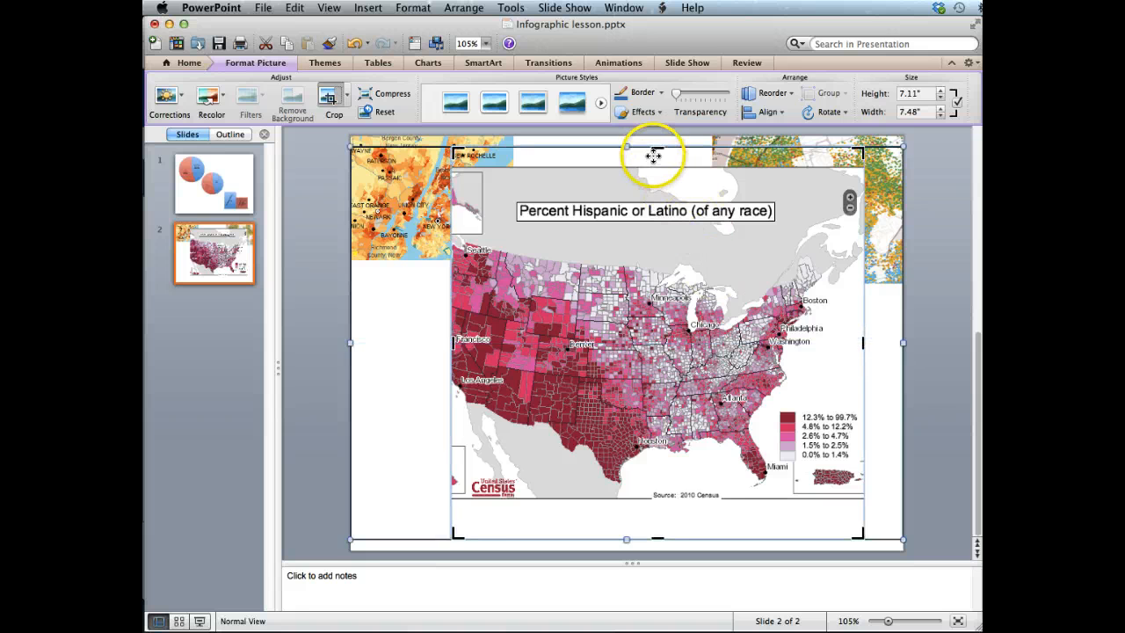
left_click_drag(654, 147, 666, 397)
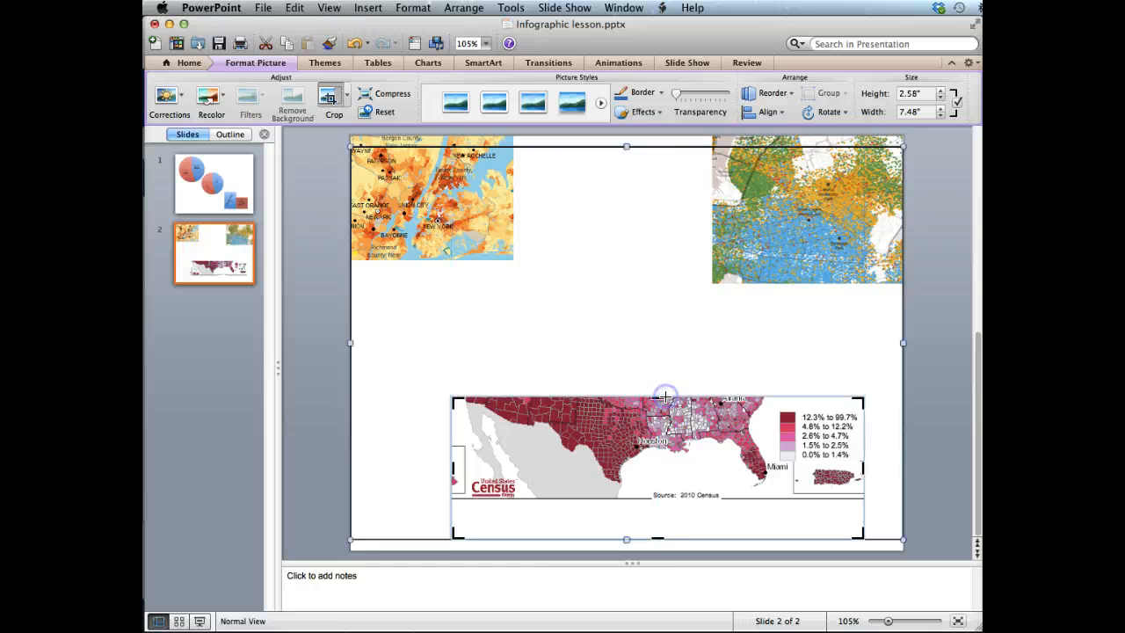
left_click_drag(656, 535, 666, 484)
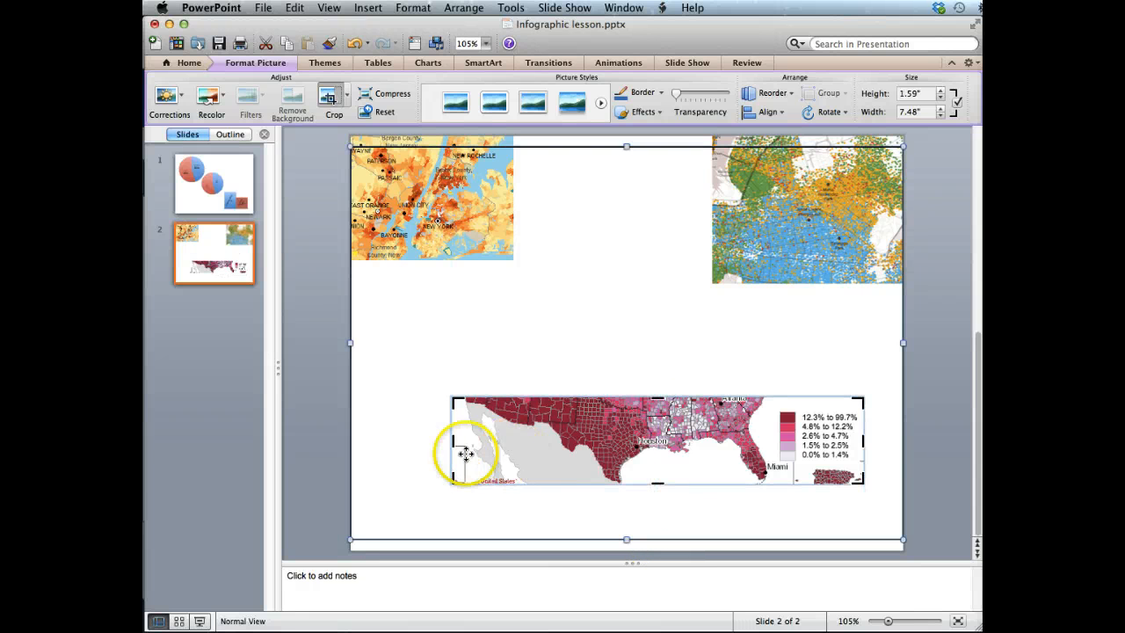
left_click_drag(451, 441, 685, 456)
left_click_drag(863, 441, 429, 342)
left_click(950, 389)
left_click(937, 437)
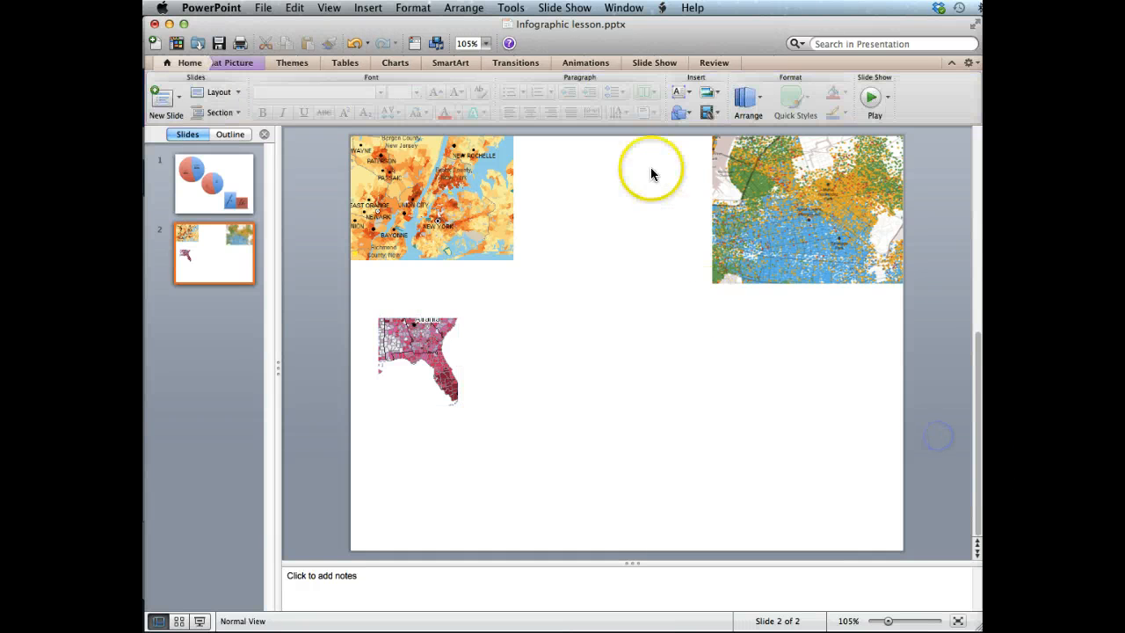
Step: Insert a second copy of the Percent Hispanic or Latino map PDF from the Desktop onto slide 2
left_click(368, 8)
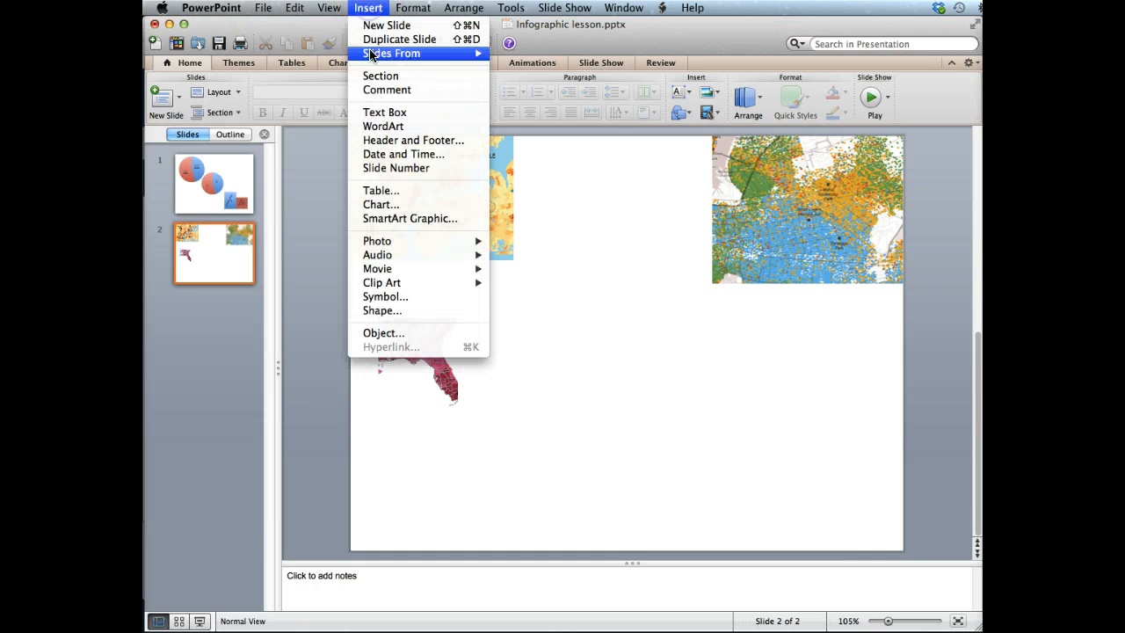
mouse_move(392, 249)
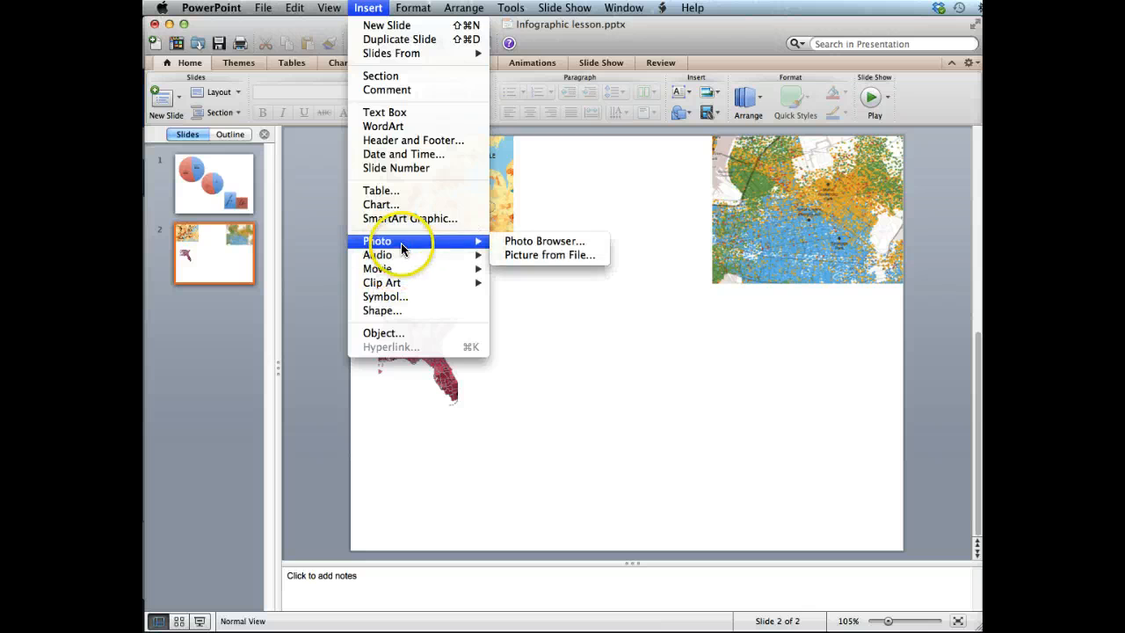
left_click(513, 255)
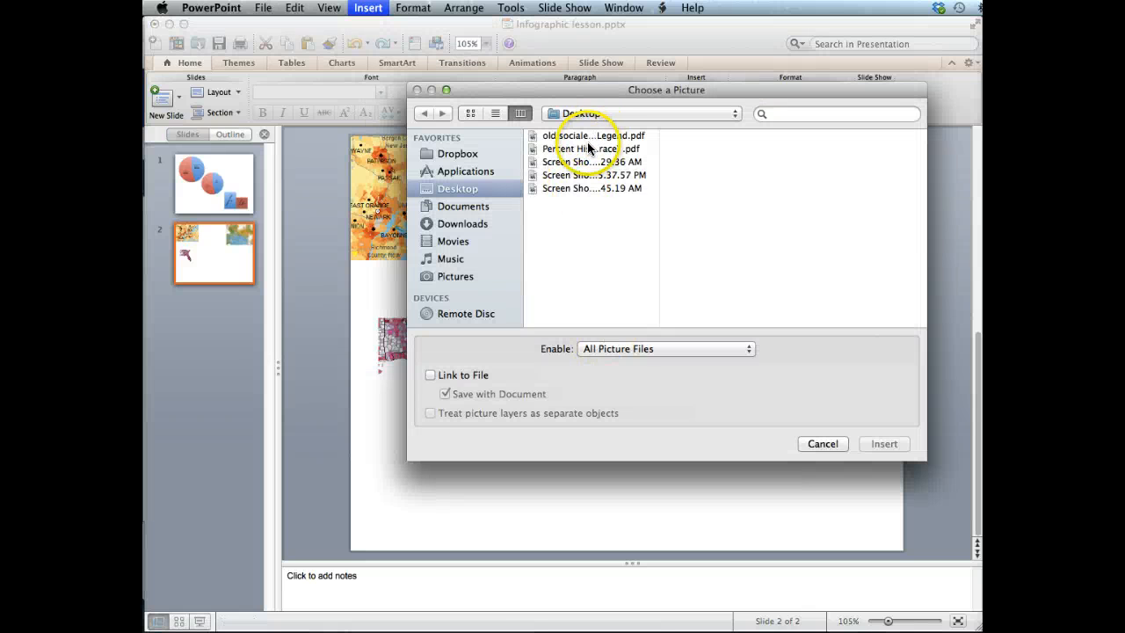
double_click(589, 150)
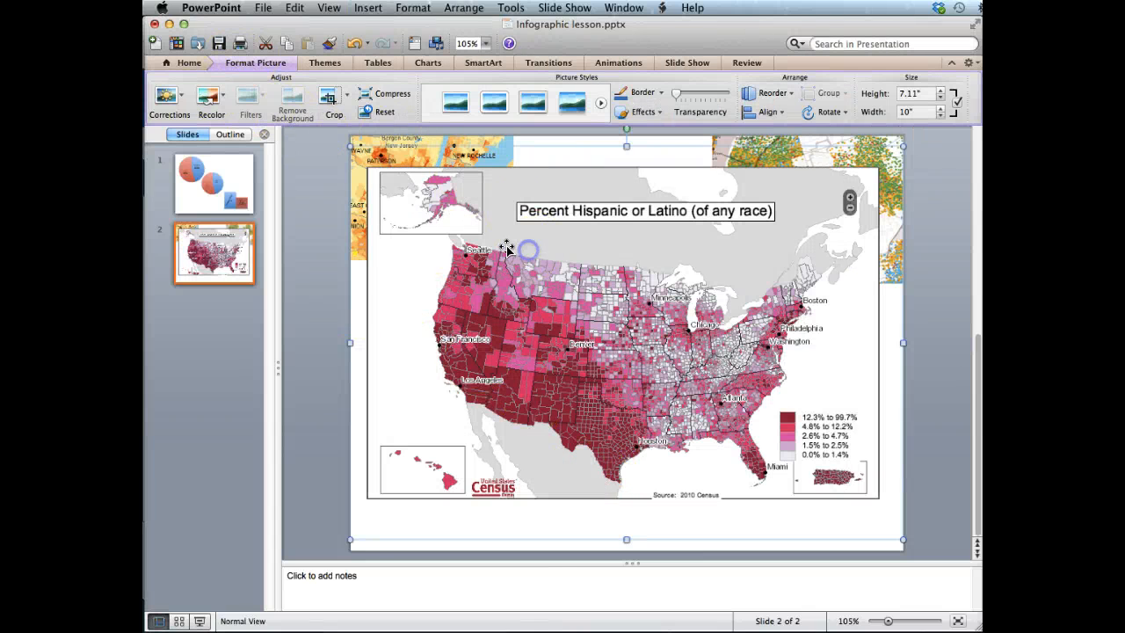
Step: Crop the second census map copy down to its percentage legend and place it directly beneath the cropped southeastern map
left_click(334, 99)
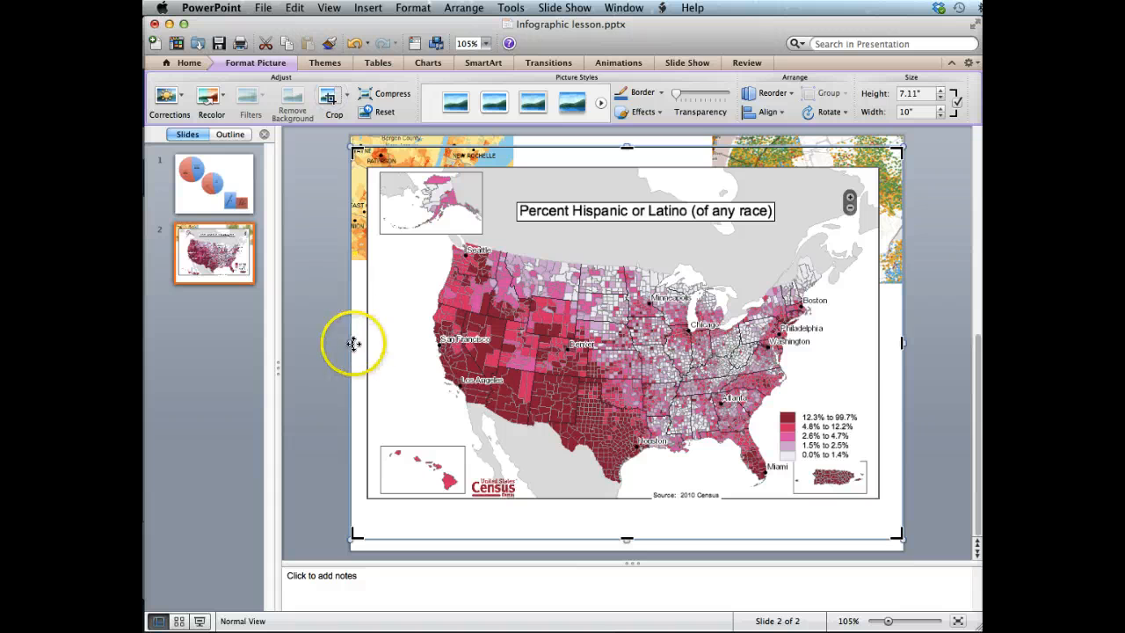
left_click_drag(353, 343, 769, 409)
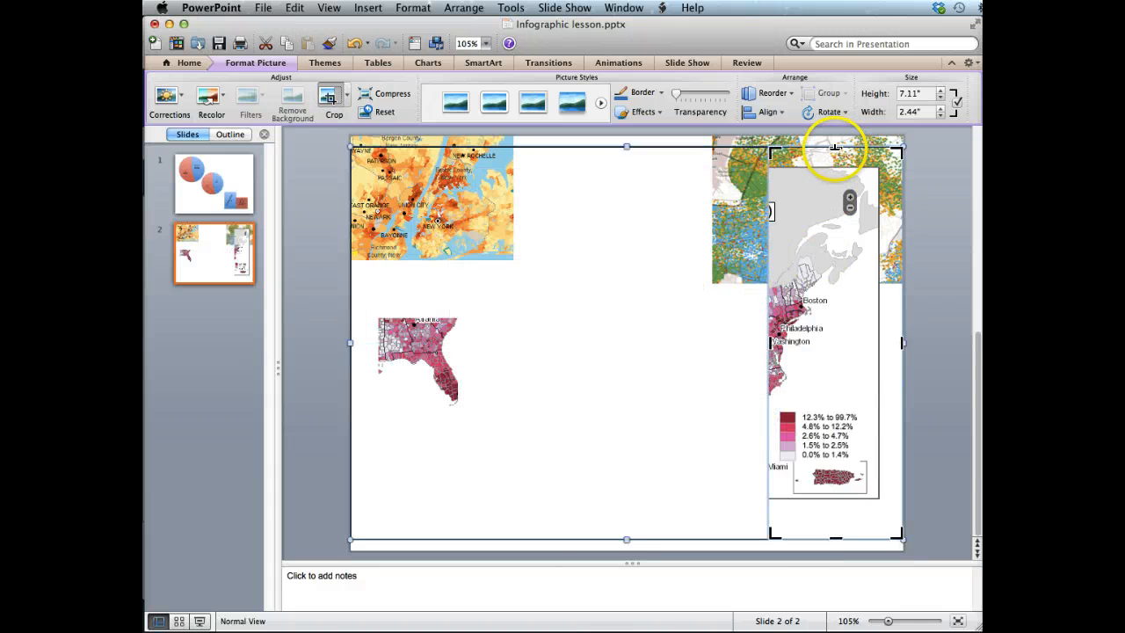
left_click_drag(835, 149, 815, 398)
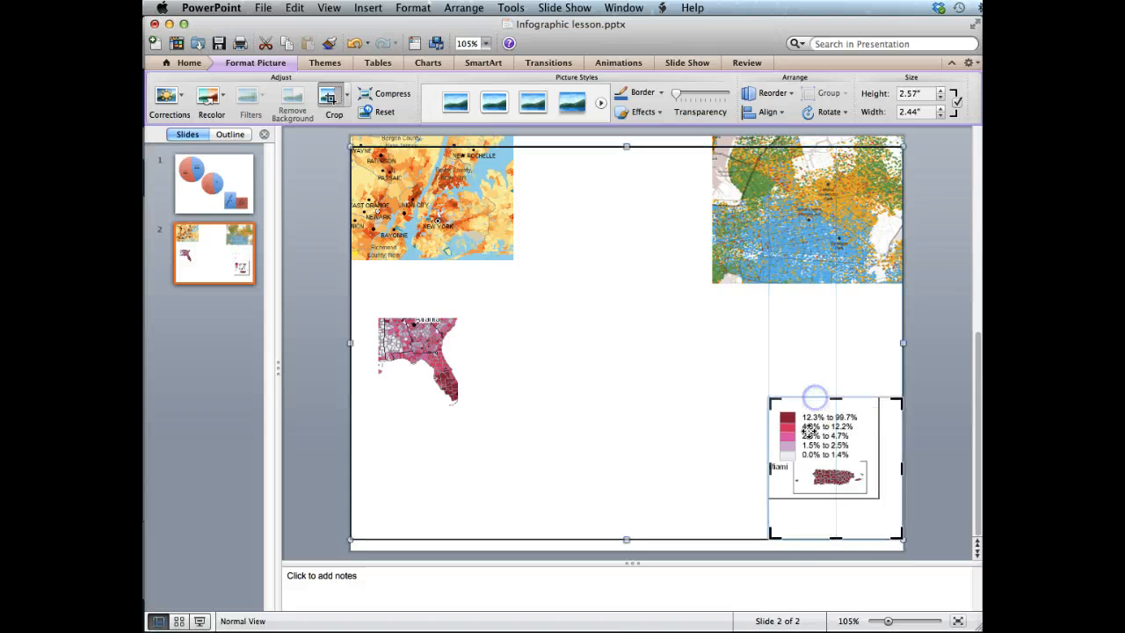
left_click_drag(836, 538, 831, 462)
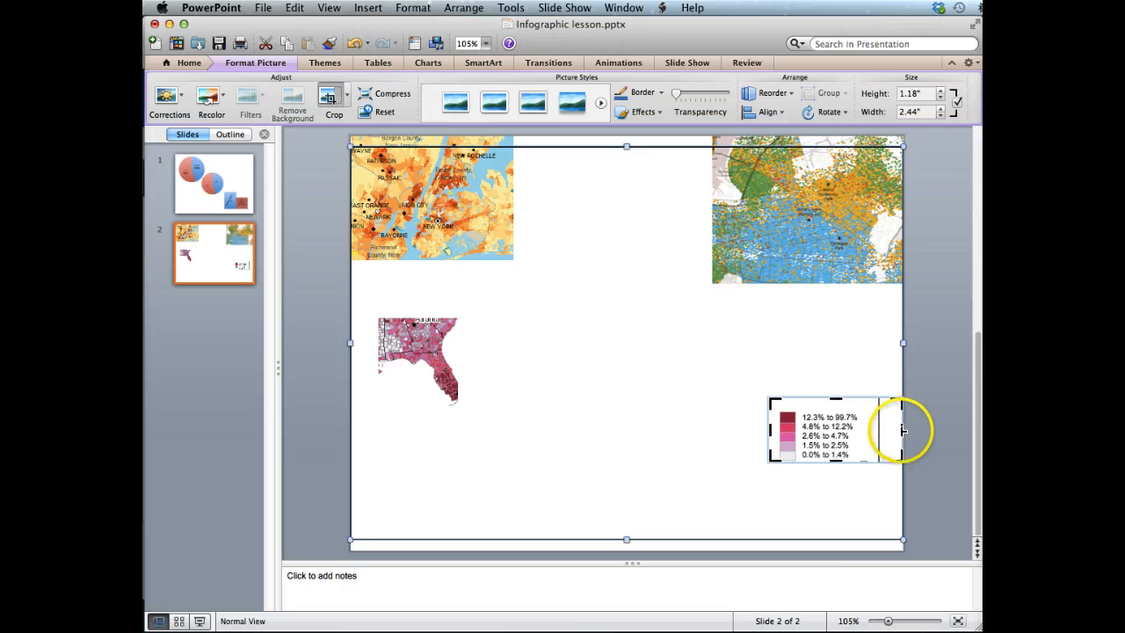
left_click_drag(903, 436, 409, 429)
left_click(960, 355)
left_click(931, 414)
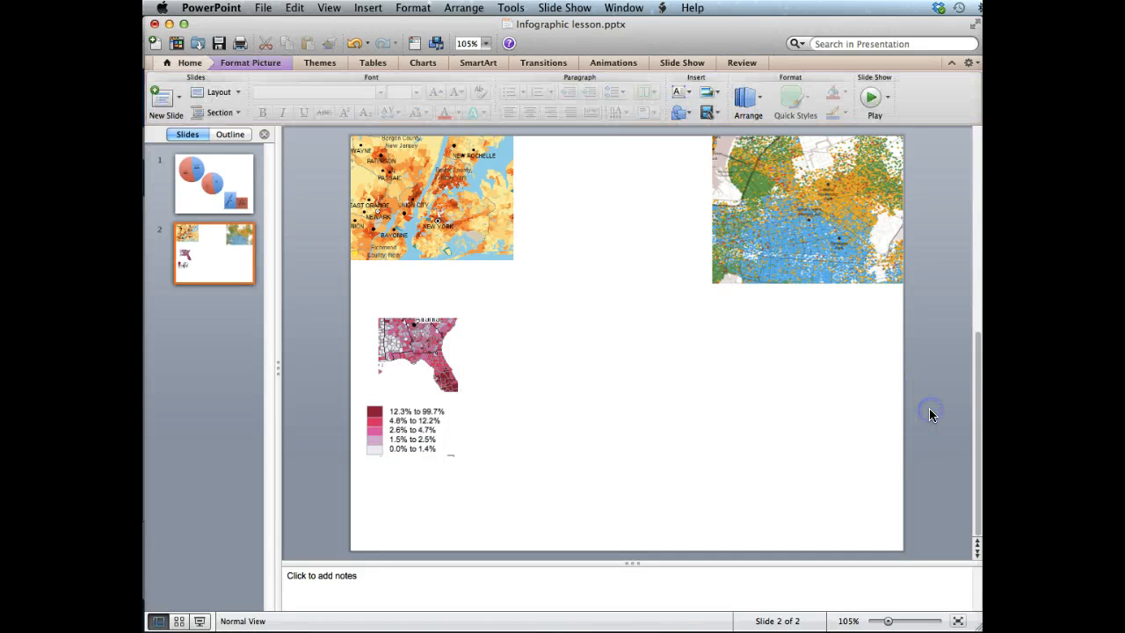